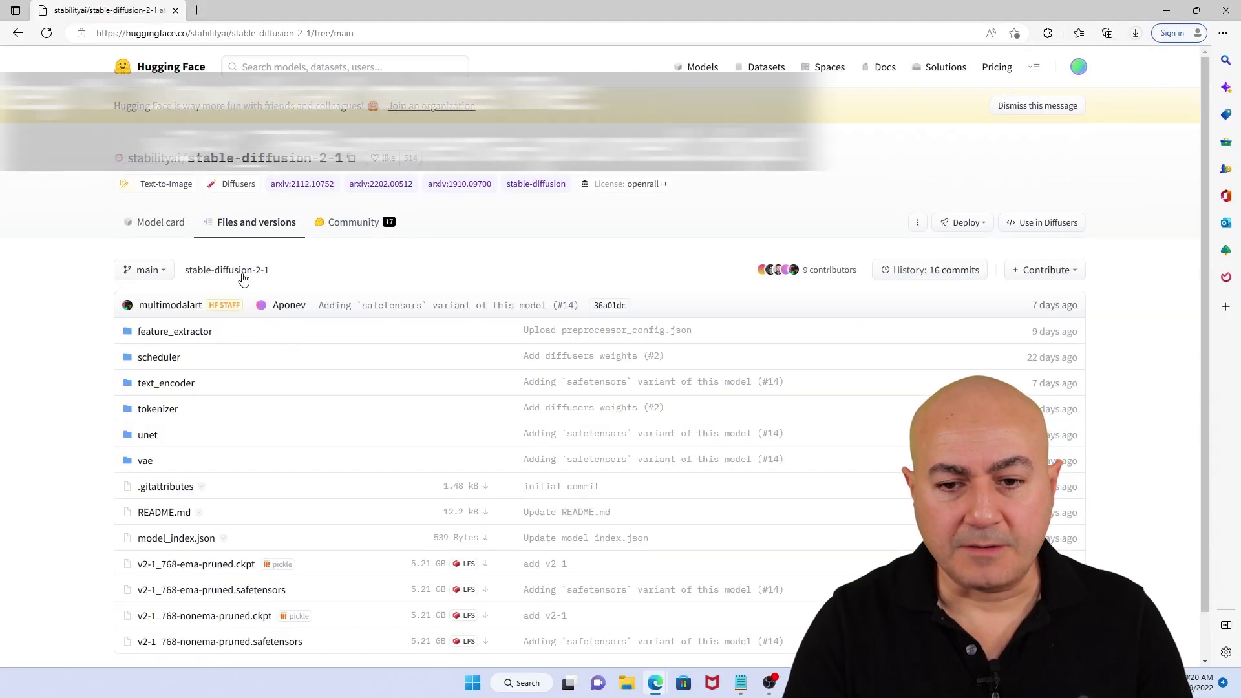
Step: Download the v2-1_768-nonema-pruned.ckpt model file from the stable-diffusion-2-1 repository files
scroll(300, 274, "down", 1)
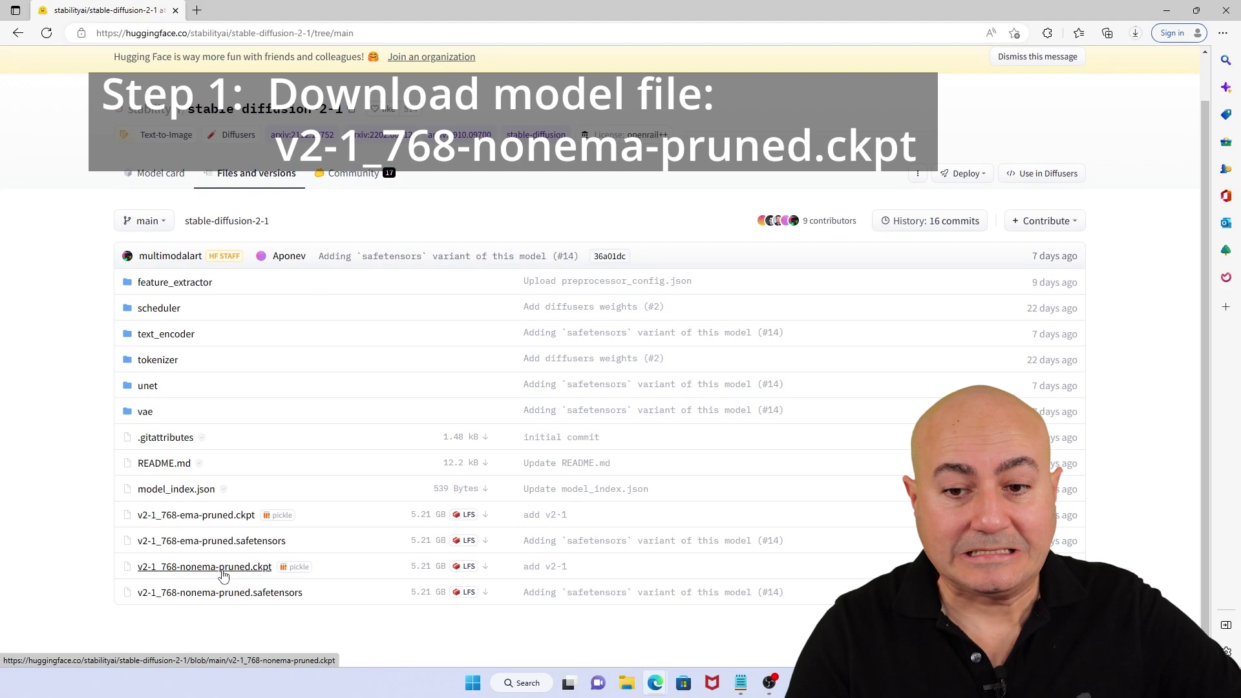
left_click(223, 574)
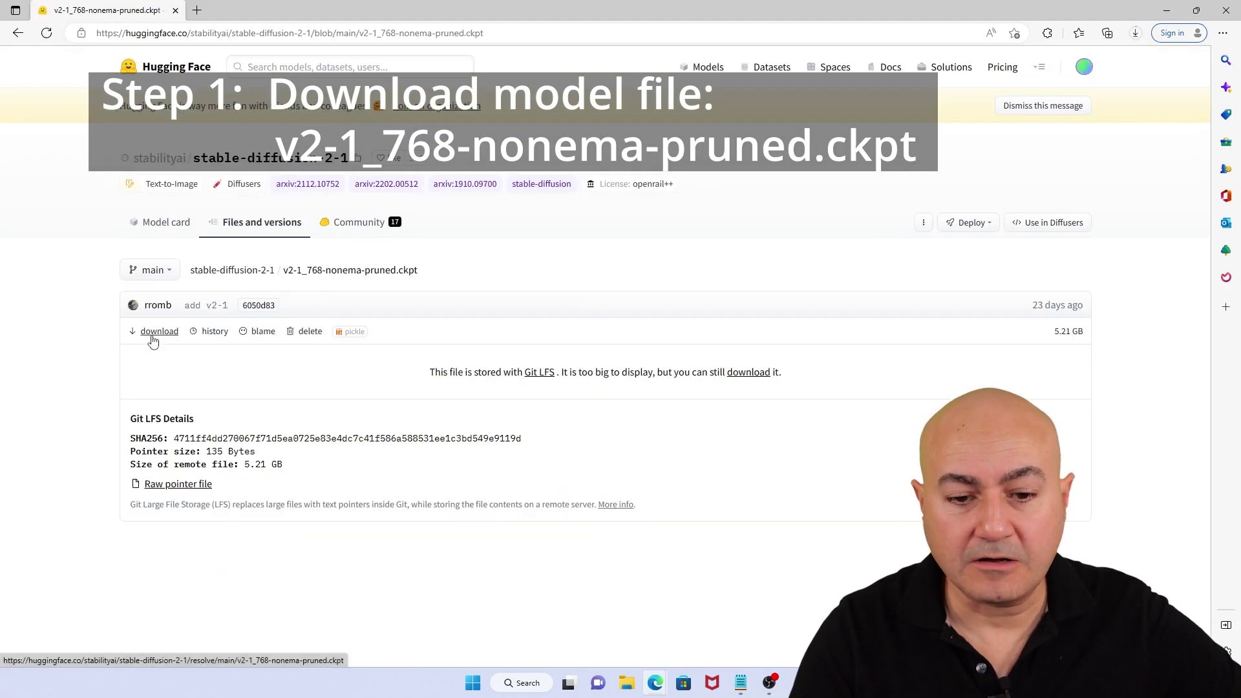
left_click(153, 336)
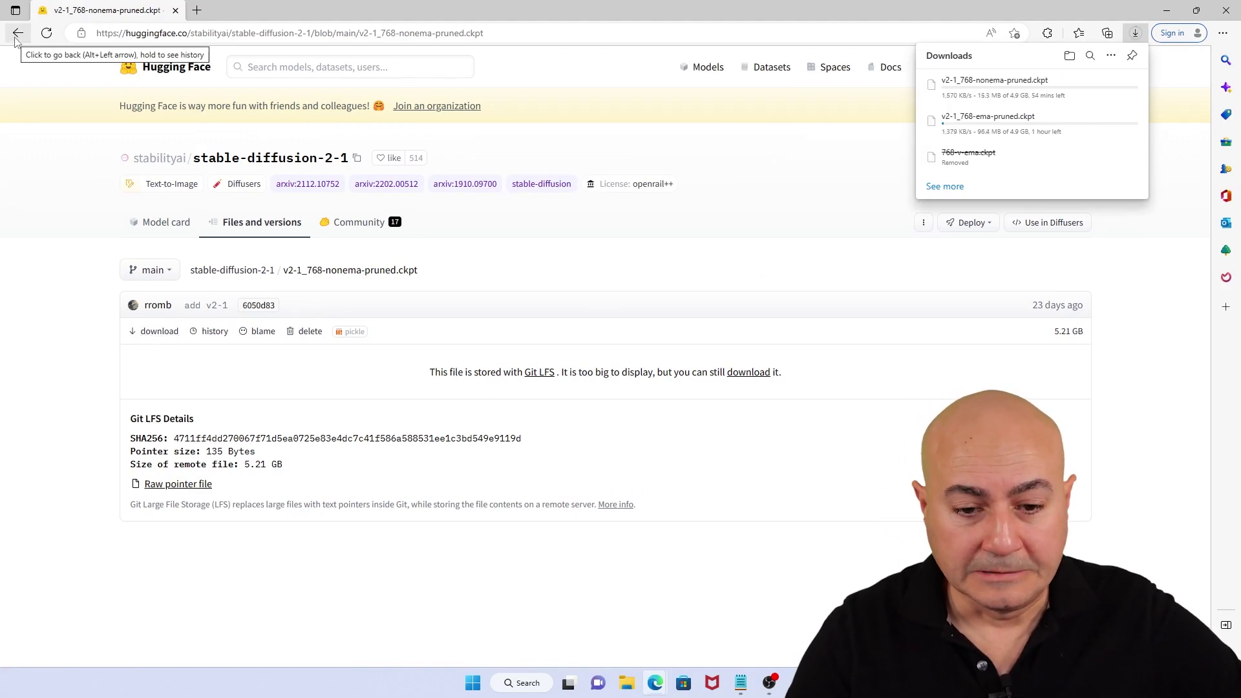
Step: Return to the stable-diffusion-2-1 model card and open the linked stablediffusion repository on GitHub
left_click(18, 33)
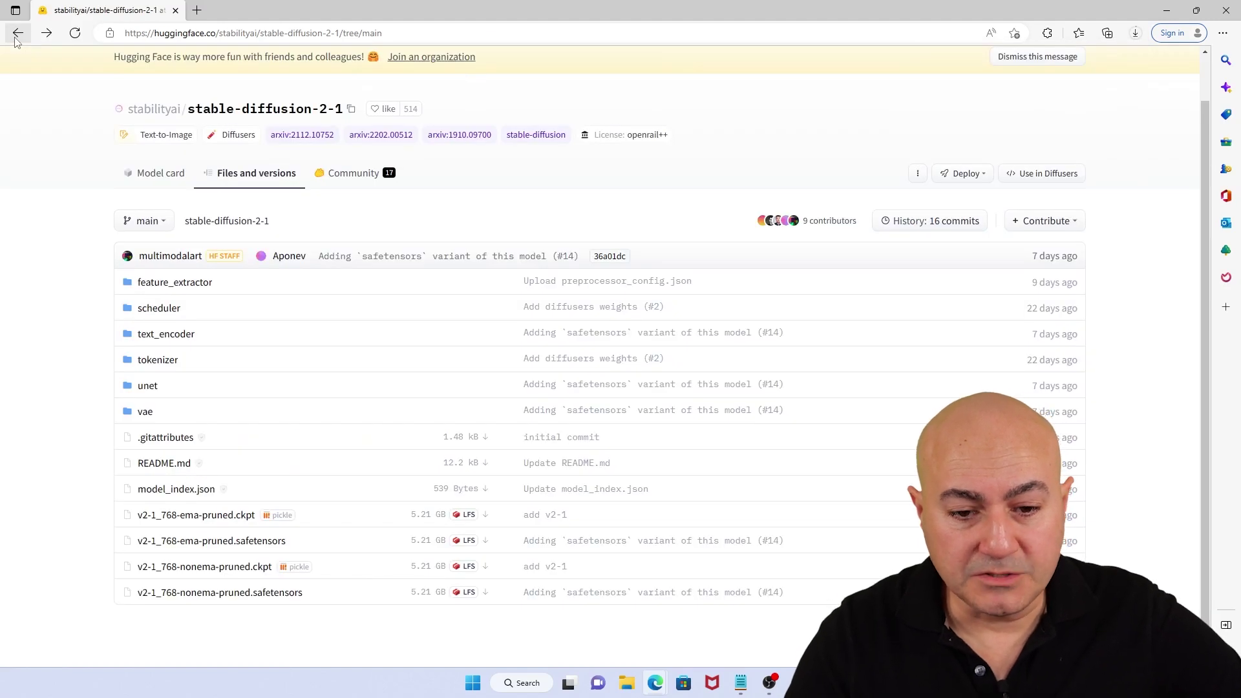
left_click(17, 37)
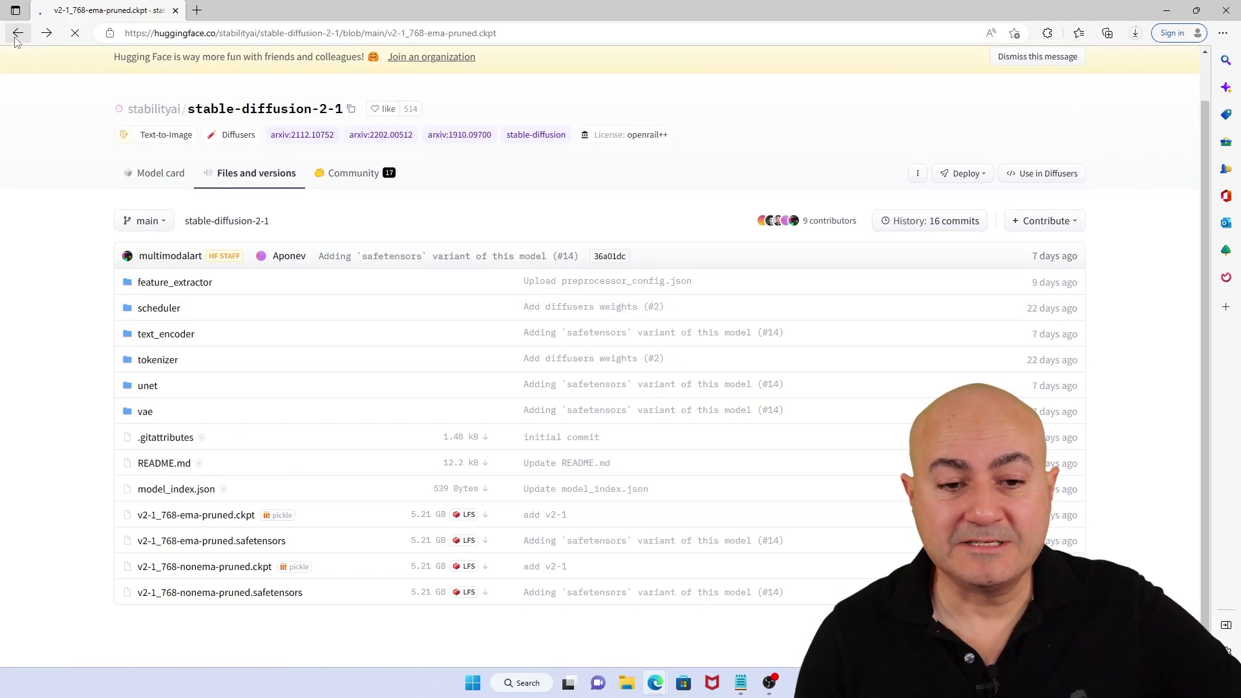
left_click(18, 36)
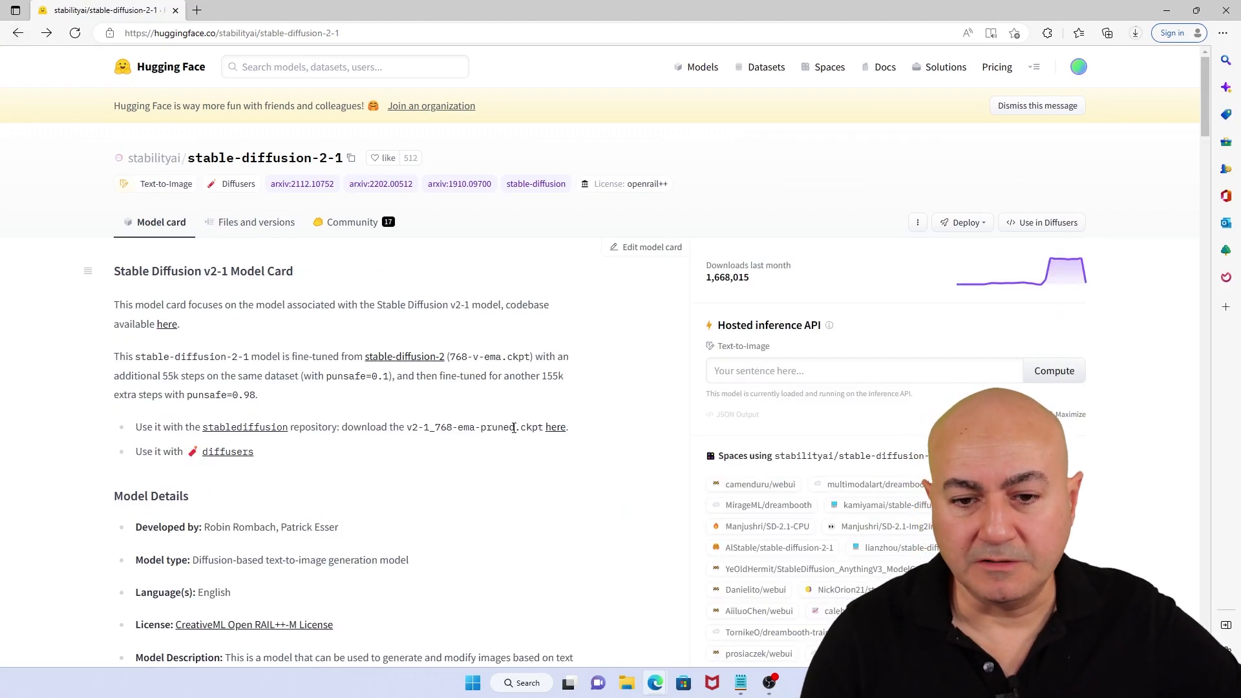
scroll(486, 433, "down", 3)
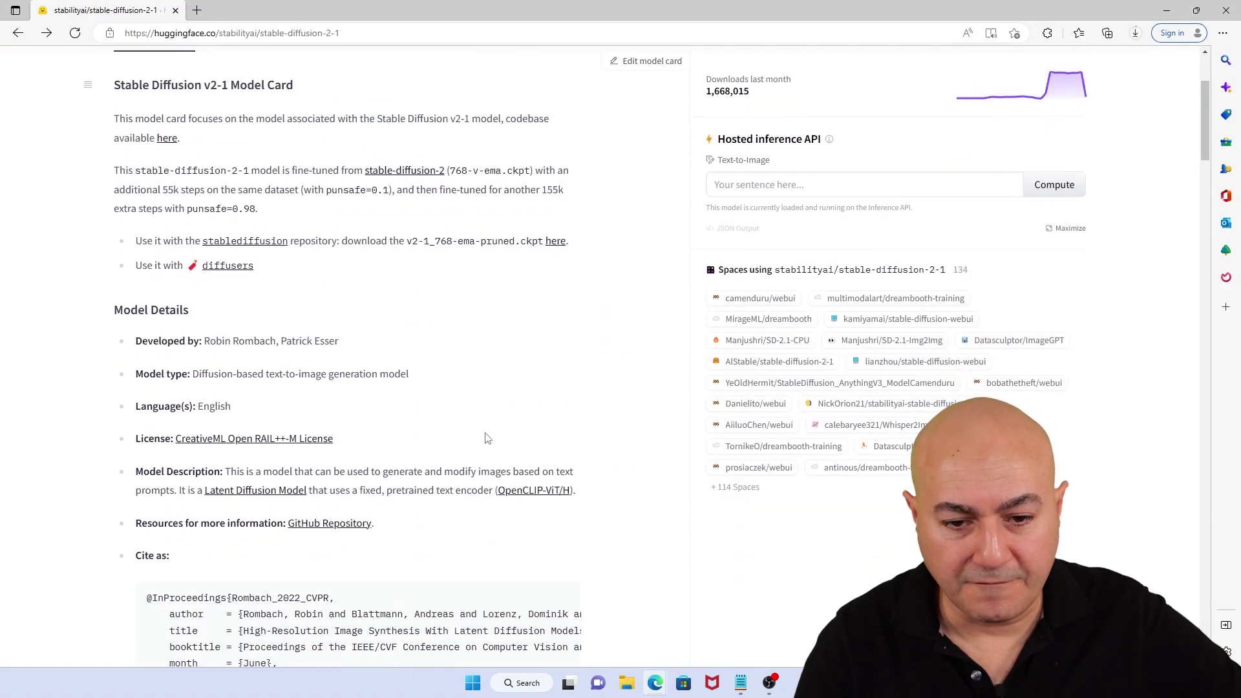
scroll(487, 438, "up", 2)
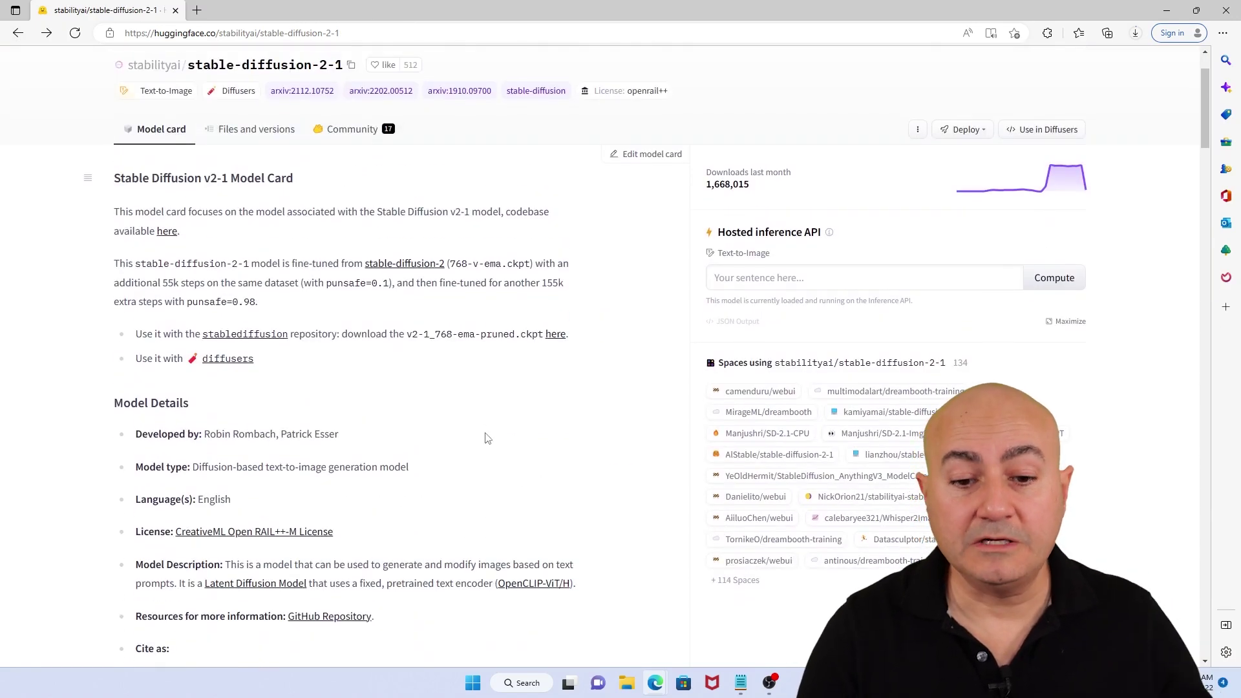
left_click(245, 334)
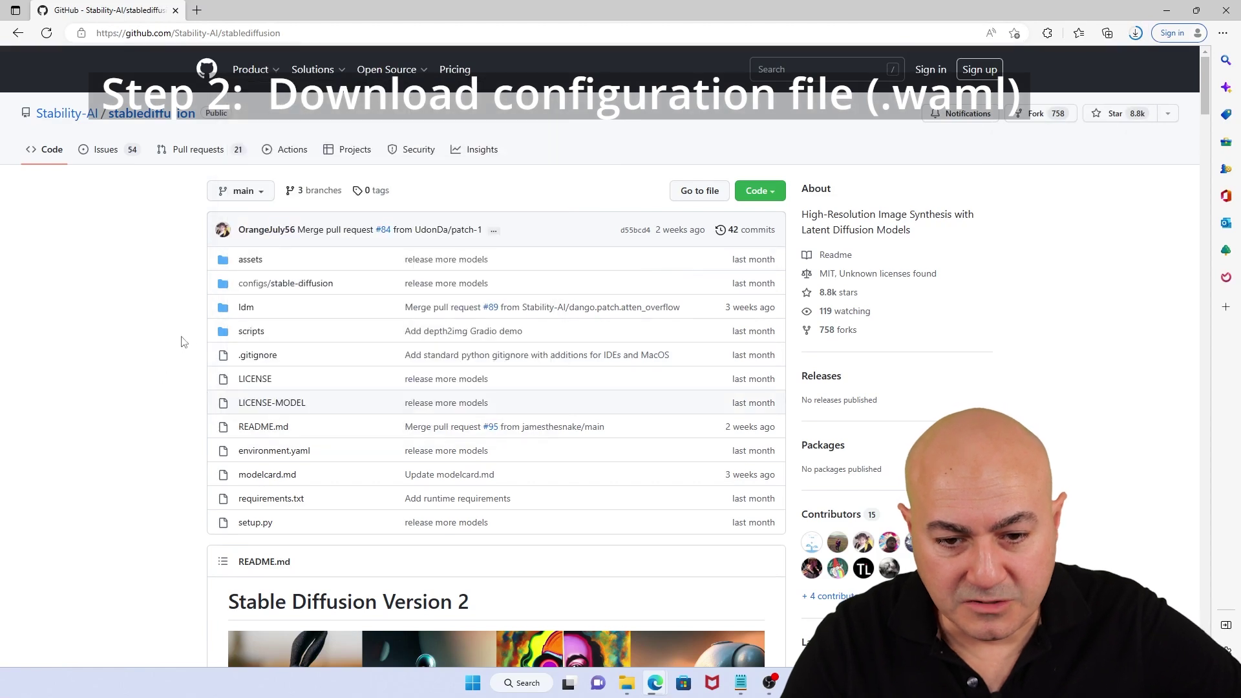
Step: Open v2-inference-v.yaml in the repository's configs/stable-diffusion folder and look through its contents
left_click(266, 286)
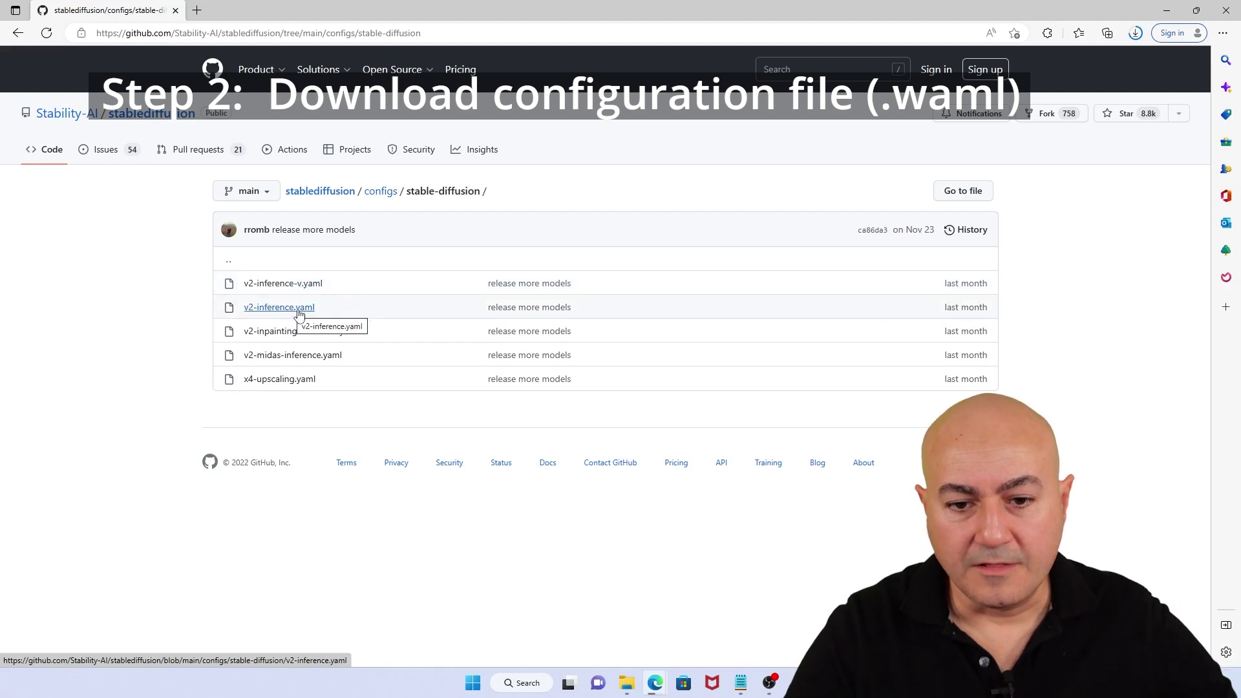
left_click(315, 285)
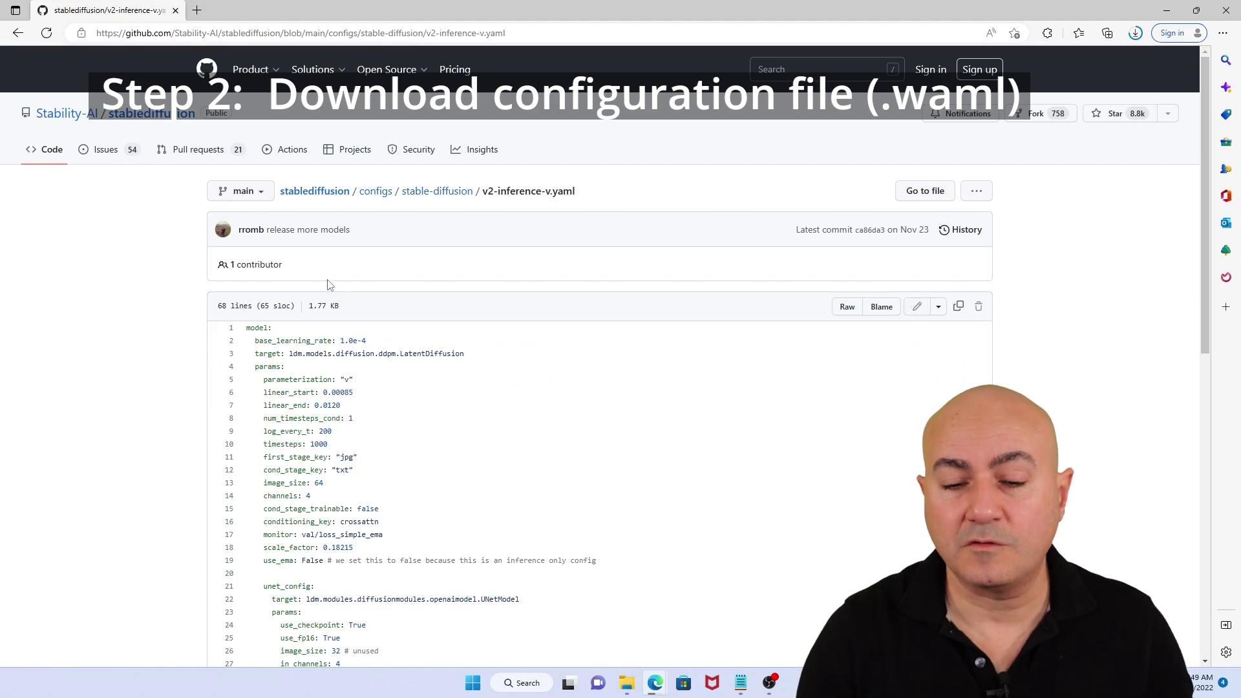
scroll(336, 284, "down", 6)
scroll(362, 271, "up", 6)
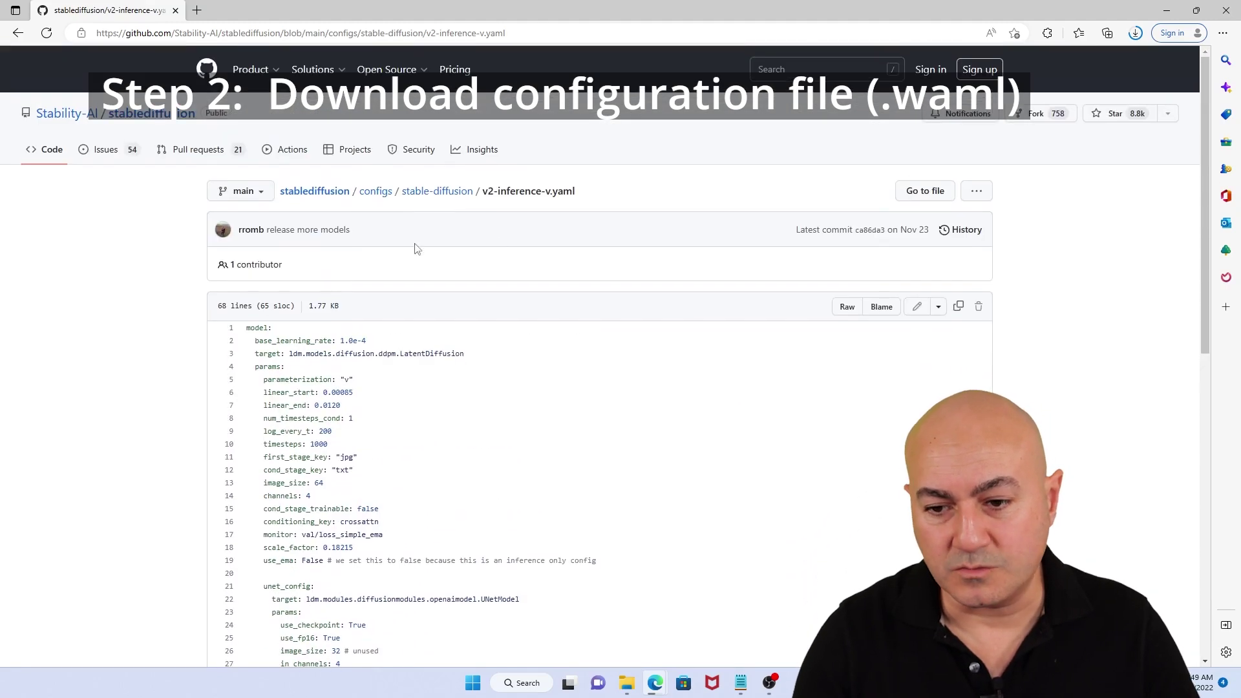
Step: Save the raw version of v2-inference-v.yaml as a TXT file in the web UI's models\Stable-diffusion folder
left_click(840, 314)
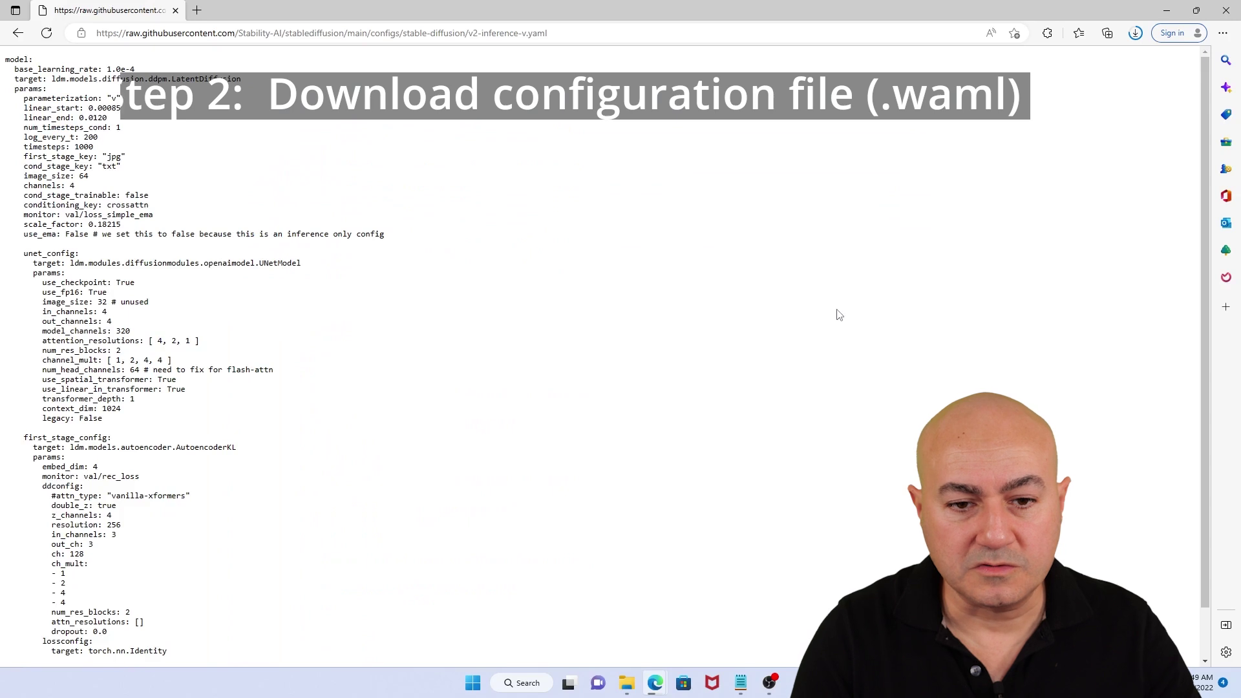
right_click(187, 181)
left_click(243, 253)
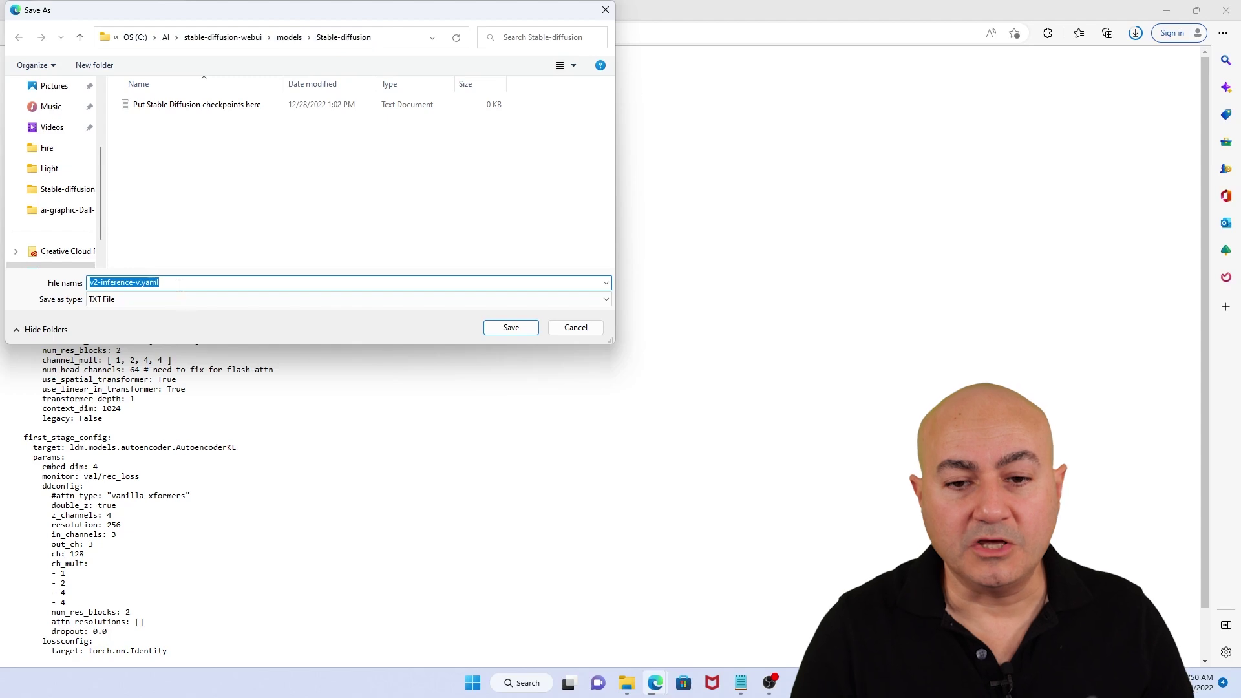
left_click(509, 327)
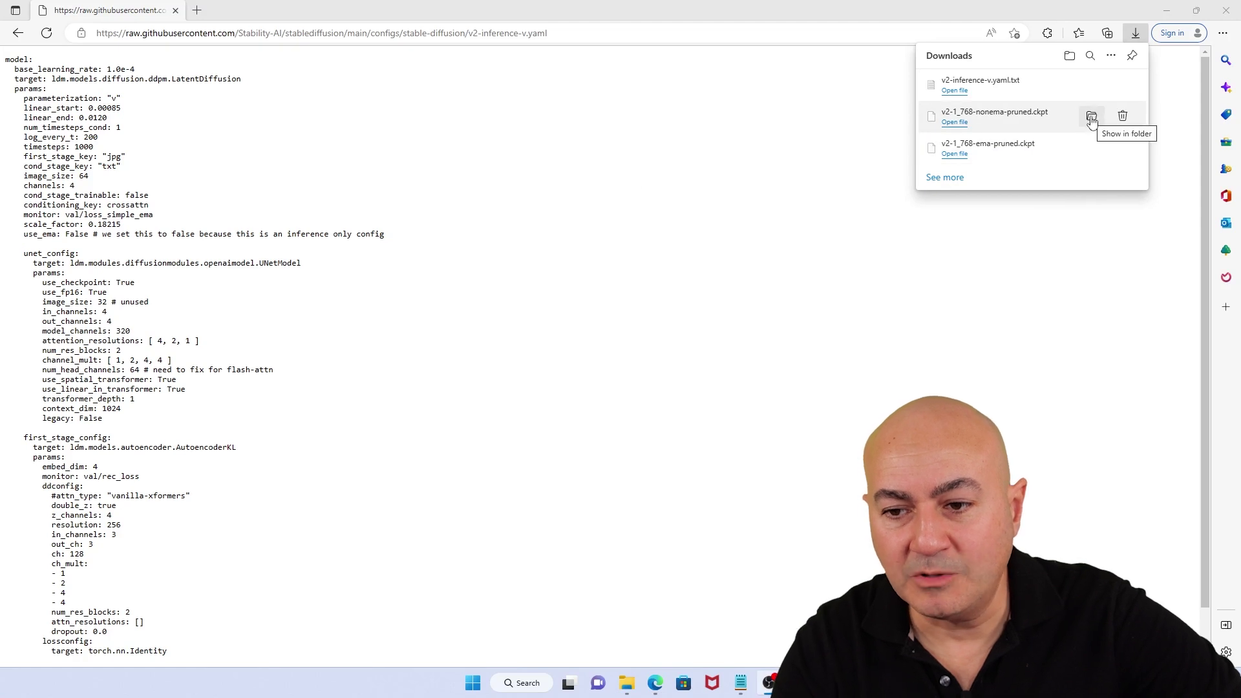
Step: Put the downloaded v2-1_768-nonema-pruned.ckpt file into C:\AI\stable-diffusion-webui\models\Stable-diffusion
left_click(1092, 119)
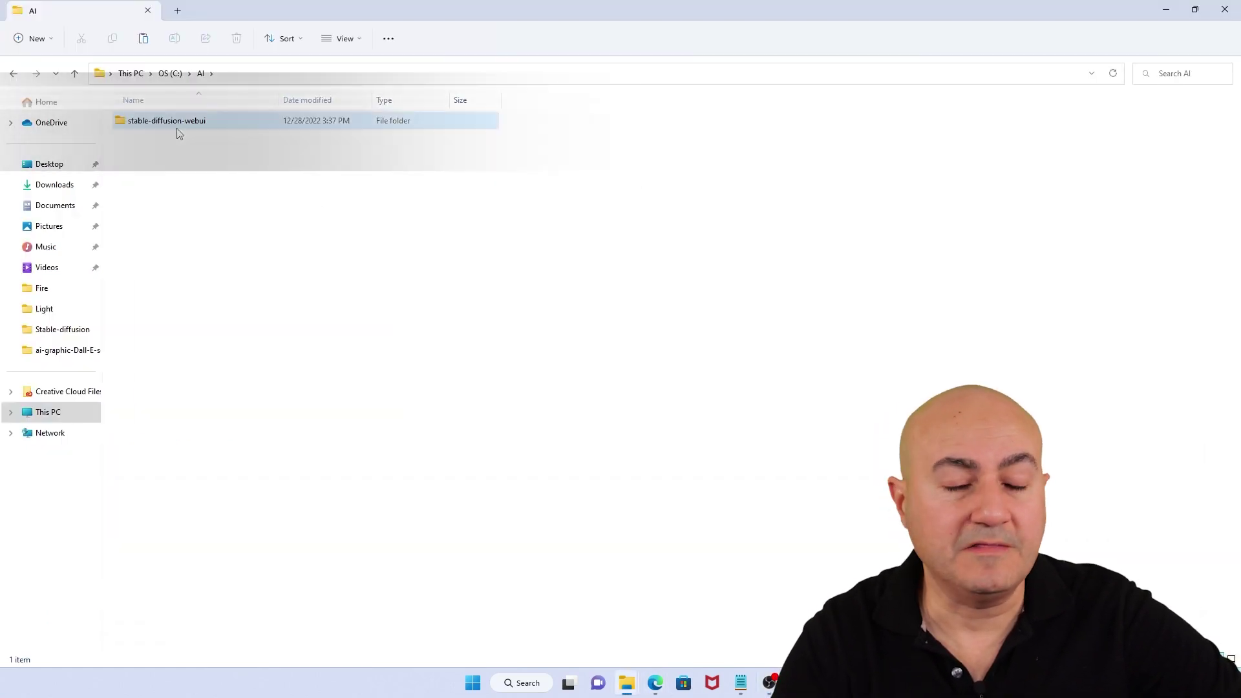
double_click(175, 129)
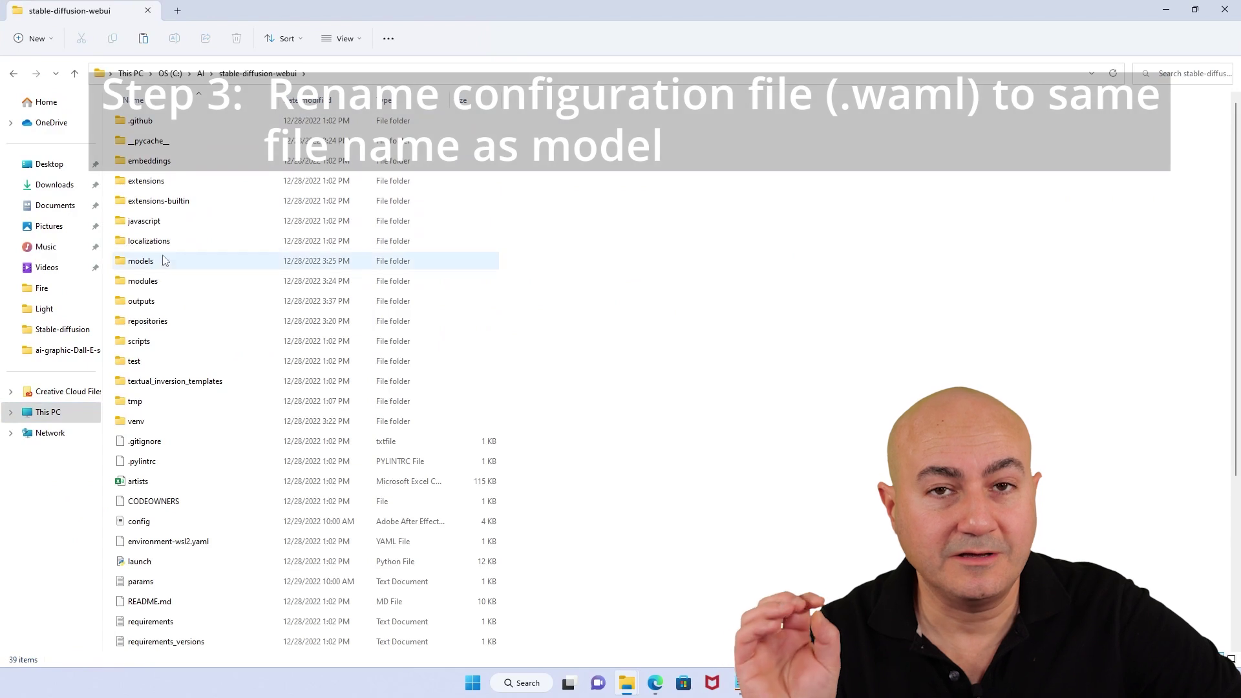
double_click(170, 265)
left_click(181, 242)
double_click(183, 243)
right_click(257, 269)
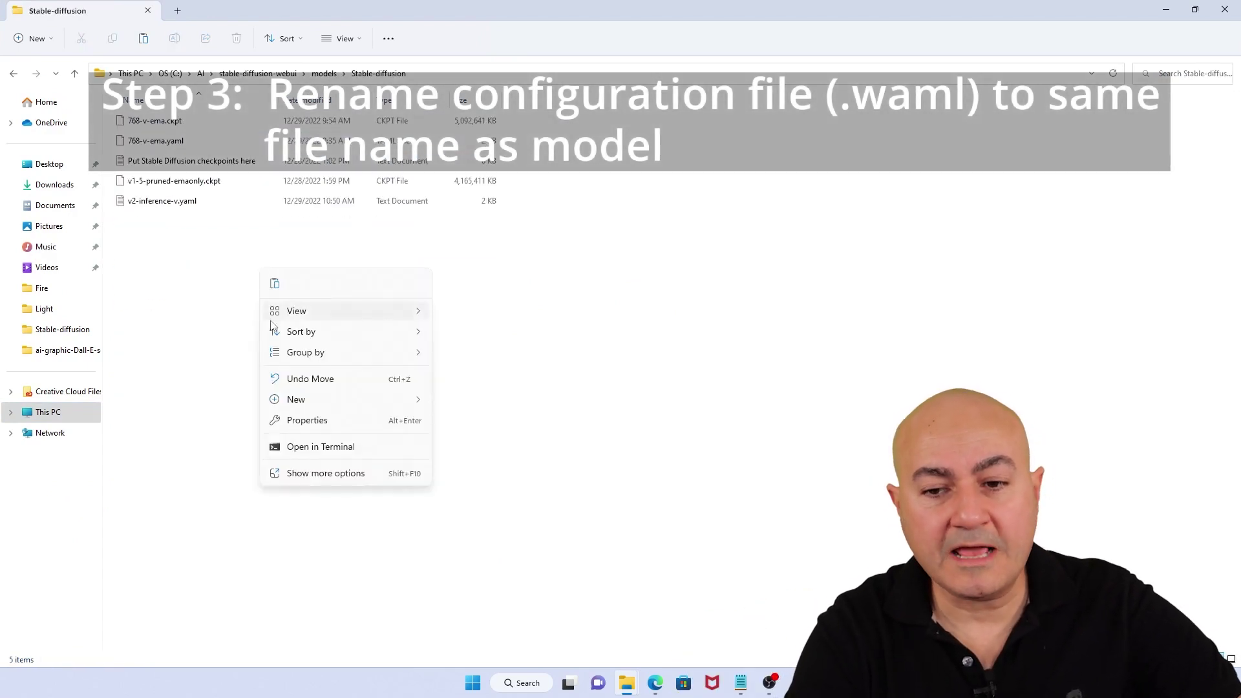
left_click(276, 284)
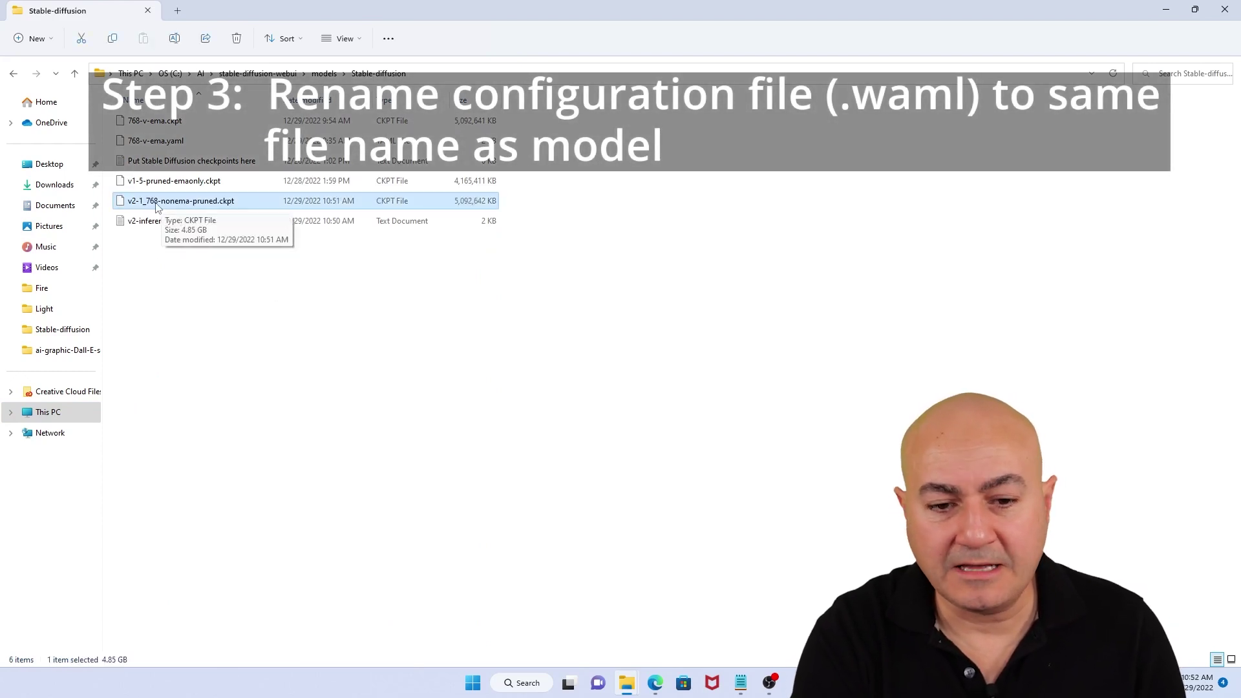
Step: Copy the file name of the v2-1_768-nonema-pruned checkpoint without its extension, leaving the file's name as is
left_click(163, 203)
left_click(181, 202)
left_click_drag(217, 202, 120, 204)
key("ctrl+c")
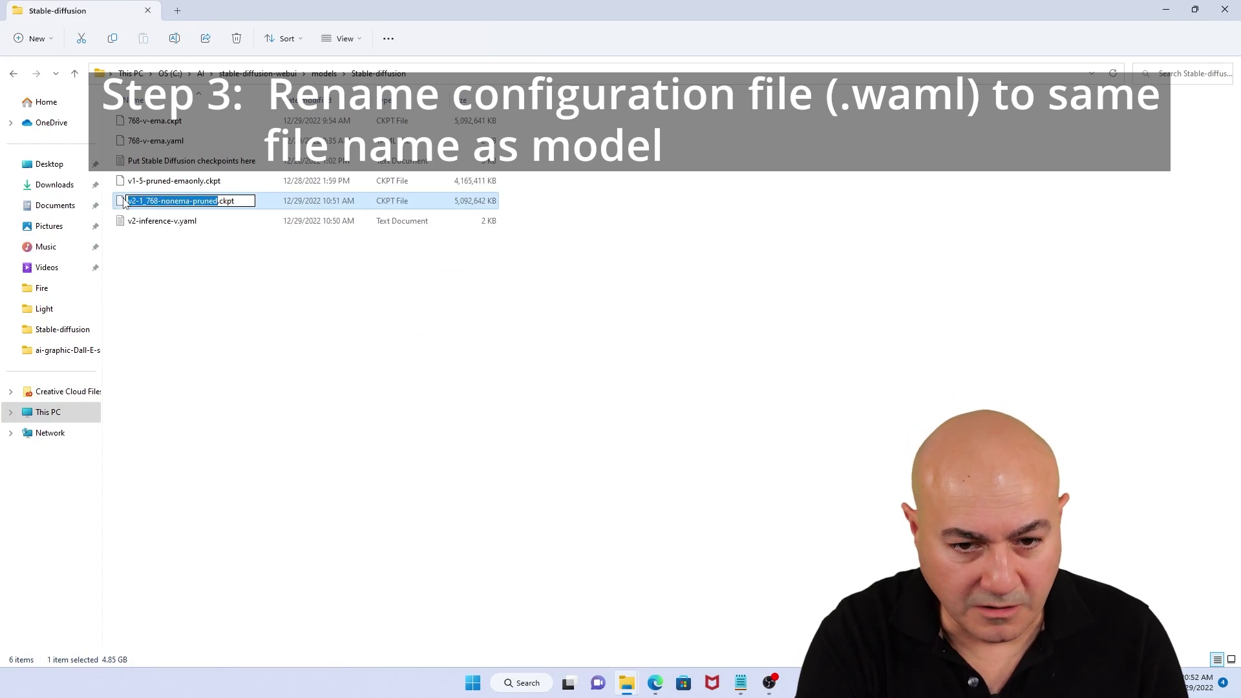
left_click(197, 256)
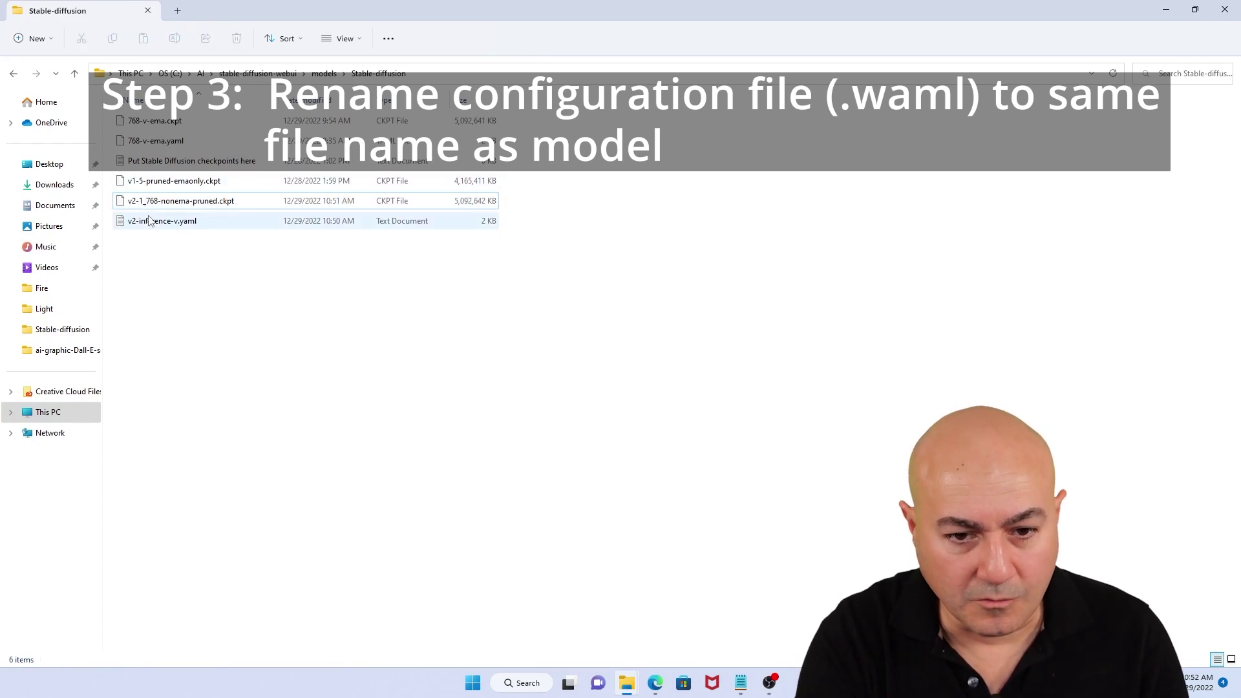
Step: Rename the v2-inference-v.yaml configuration file to v2-1_768-nonema-pruned.yaml using the copied name
left_click(146, 228)
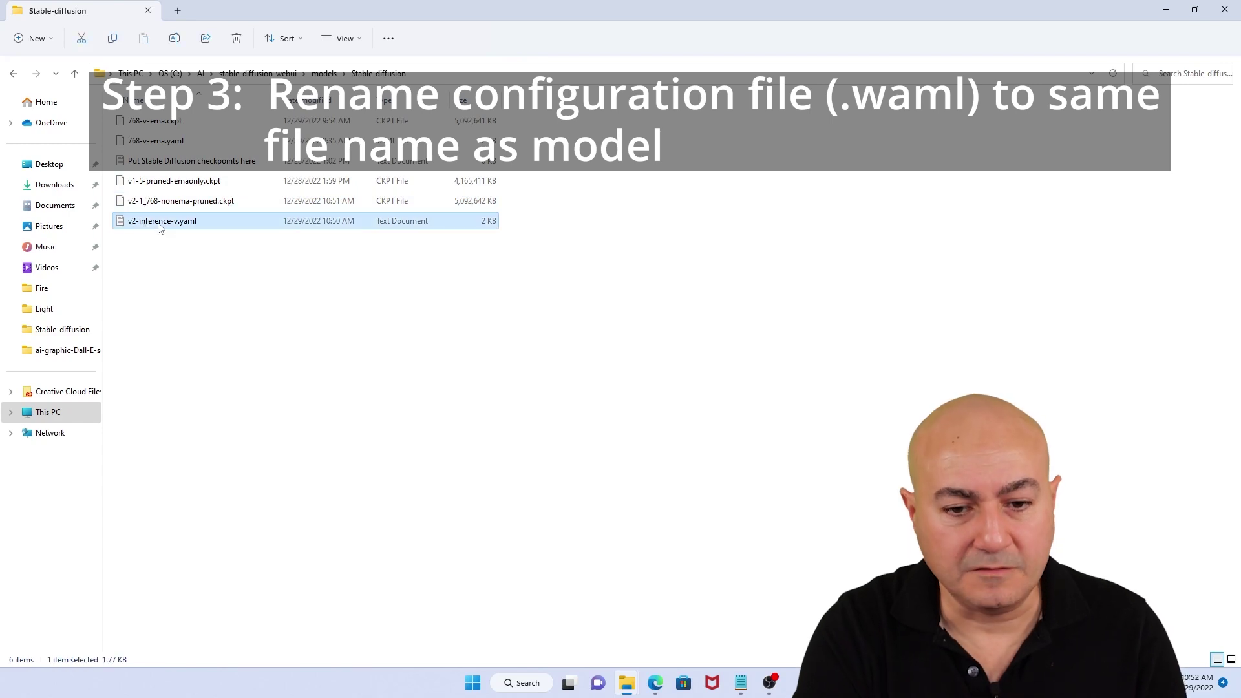
left_click(166, 221)
left_click(176, 223)
left_click_drag(177, 222, 128, 223)
key("ctrl+v")
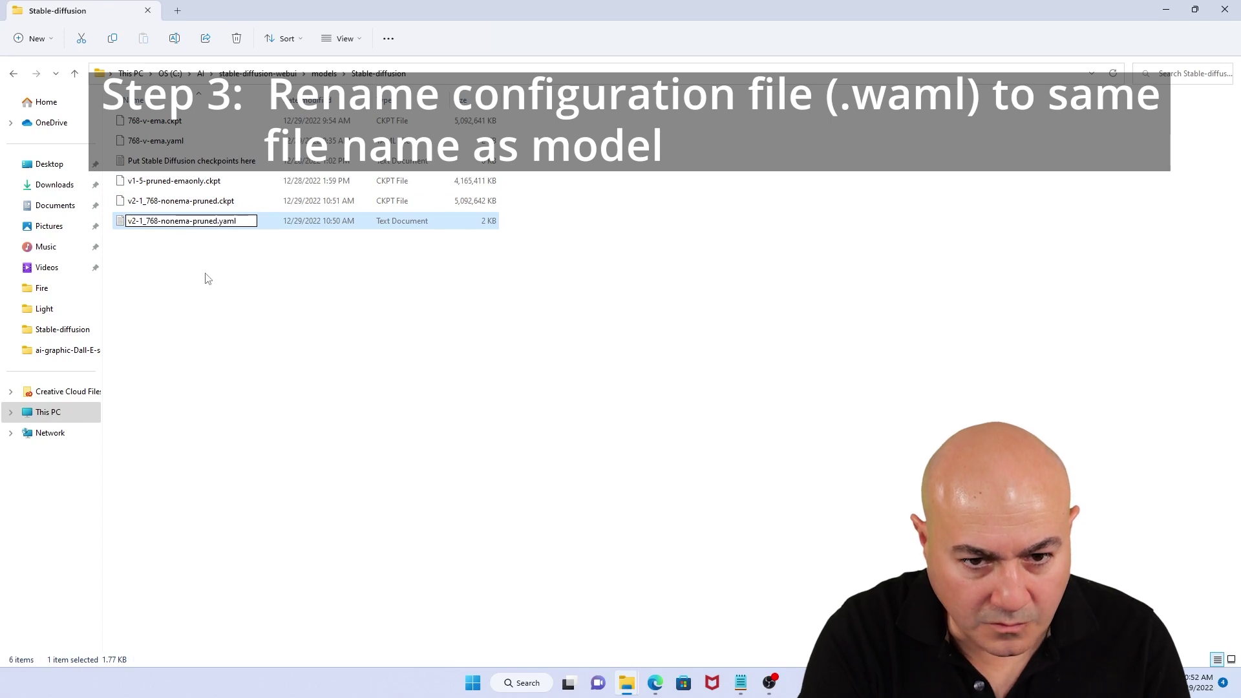
left_click(182, 238)
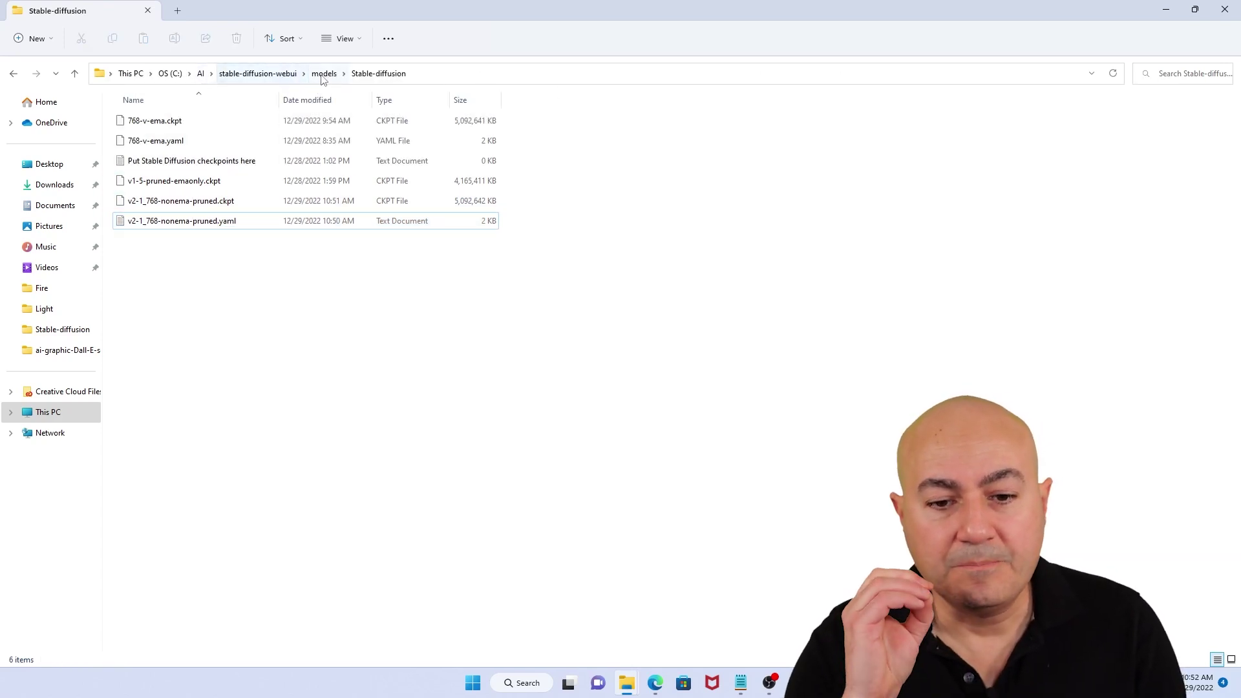
left_click(252, 75)
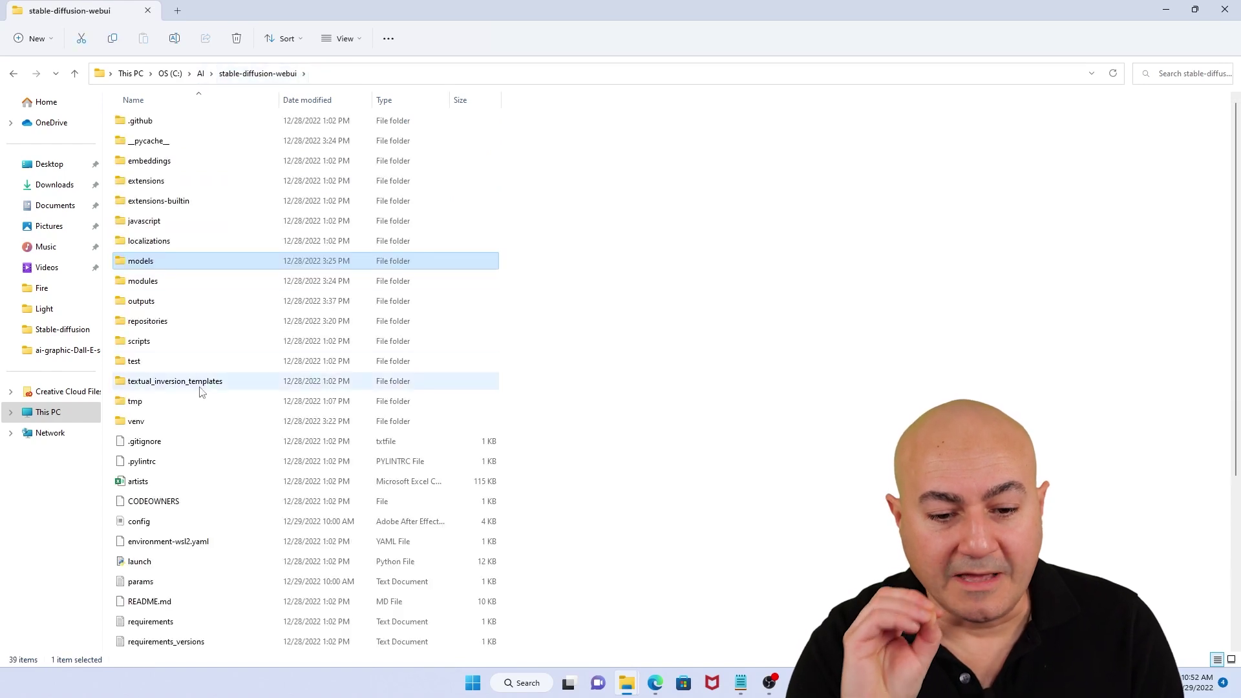
scroll(202, 389, "down", 1)
scroll(216, 543, "down", 3)
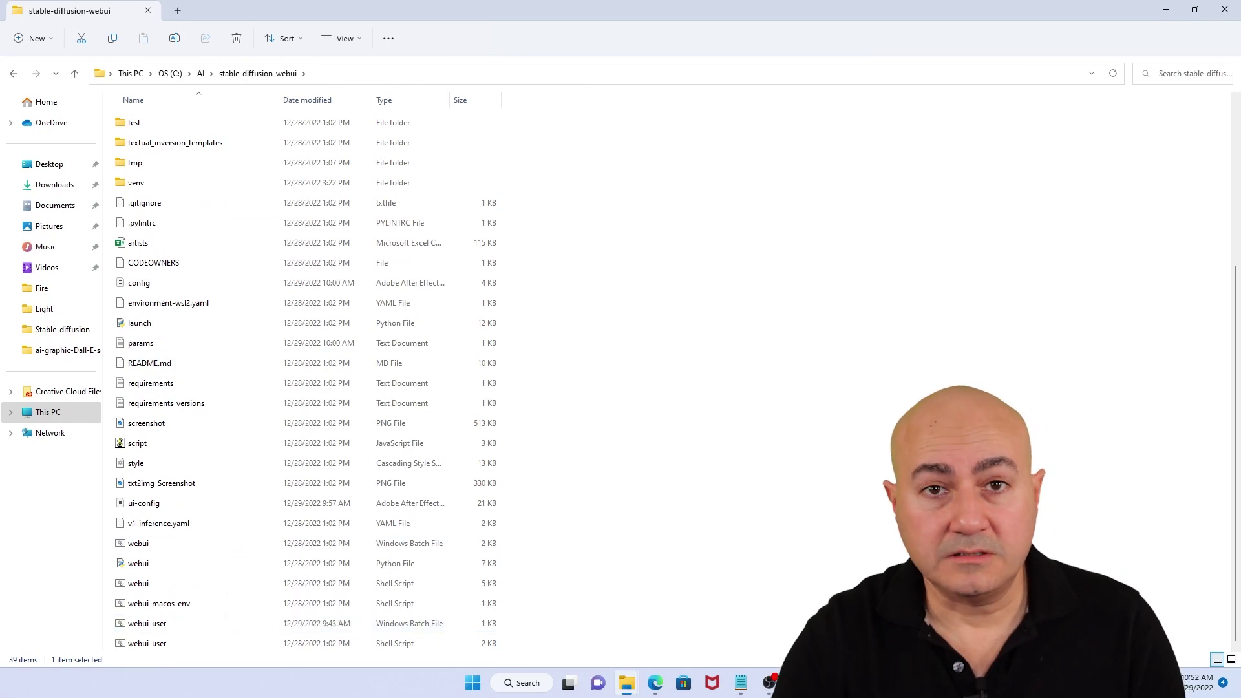
key("alt+Tab")
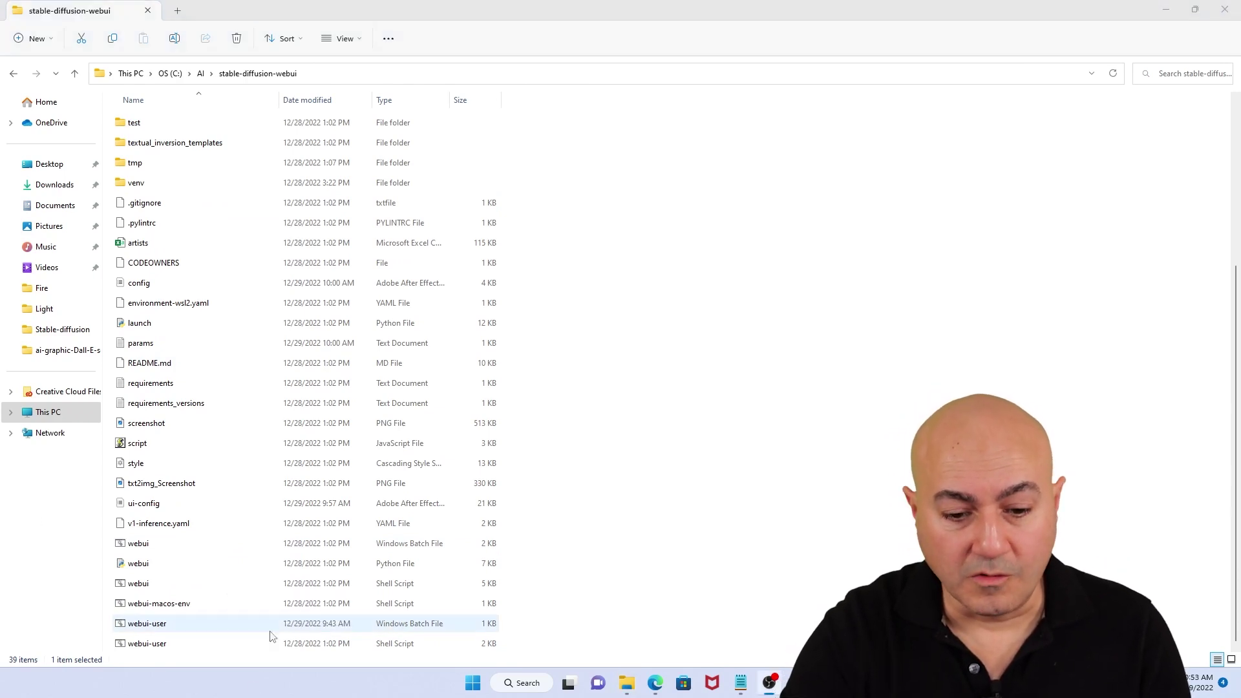
double_click(221, 625)
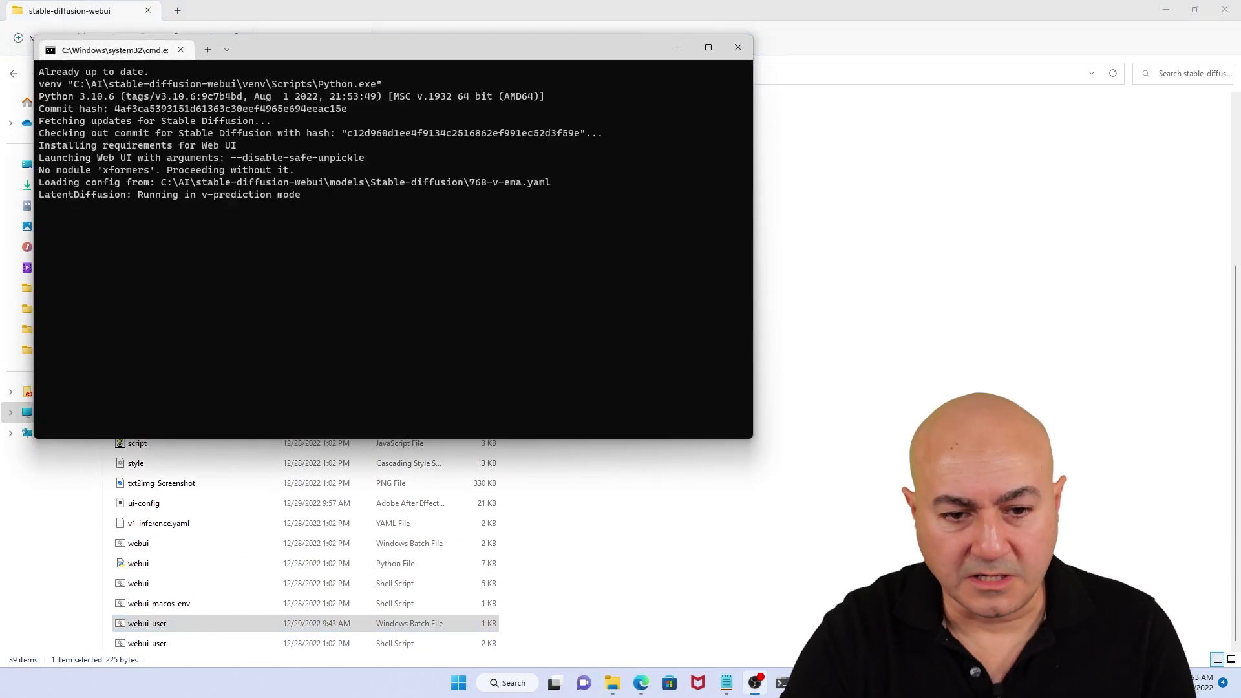
left_click_drag(446, 50, 515, 138)
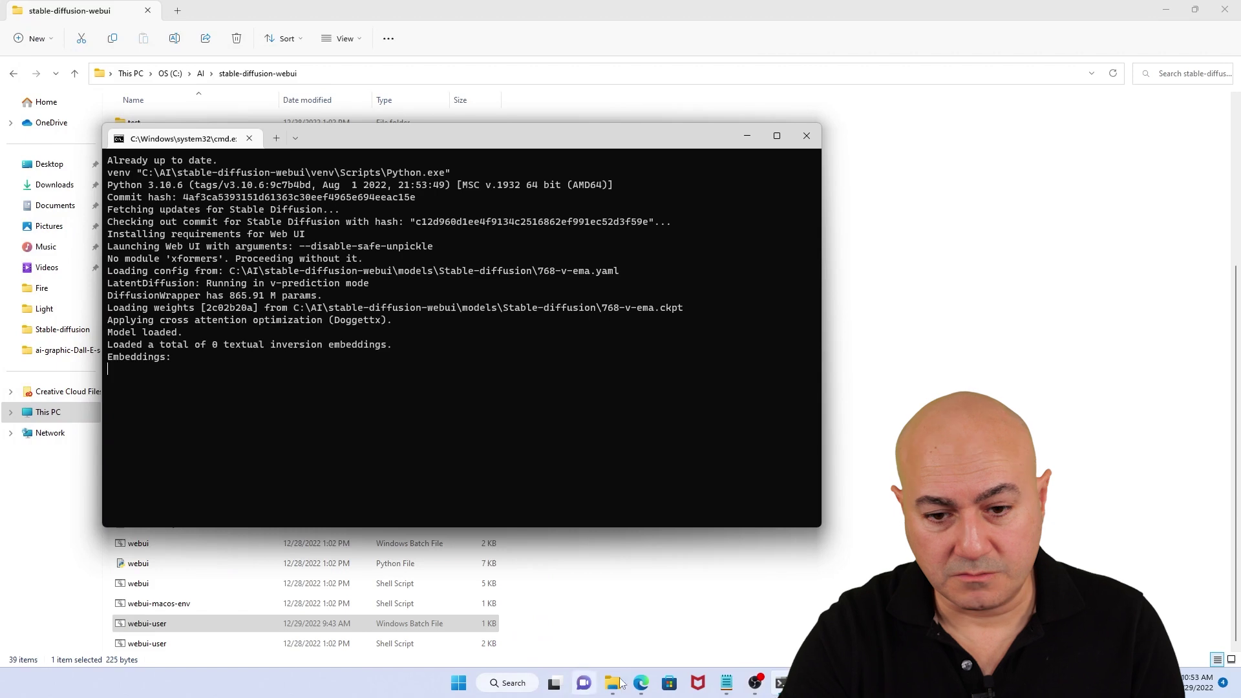
mouse_move(638, 684)
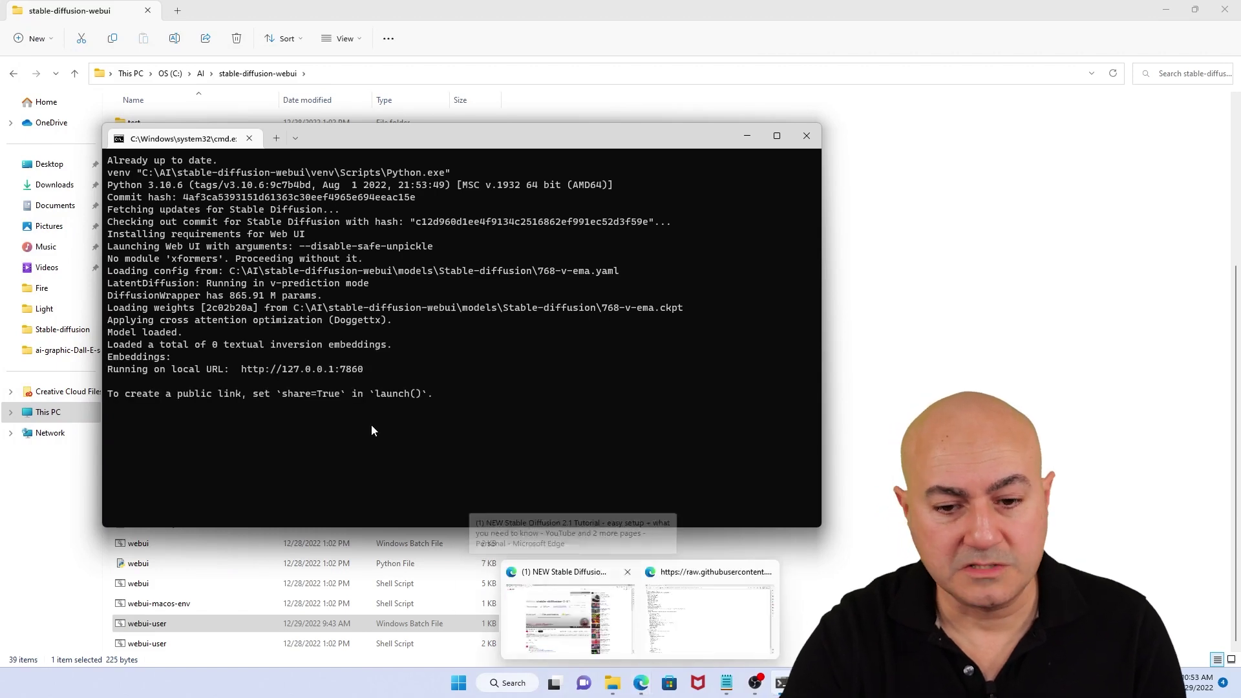
left_click_drag(373, 369, 300, 375)
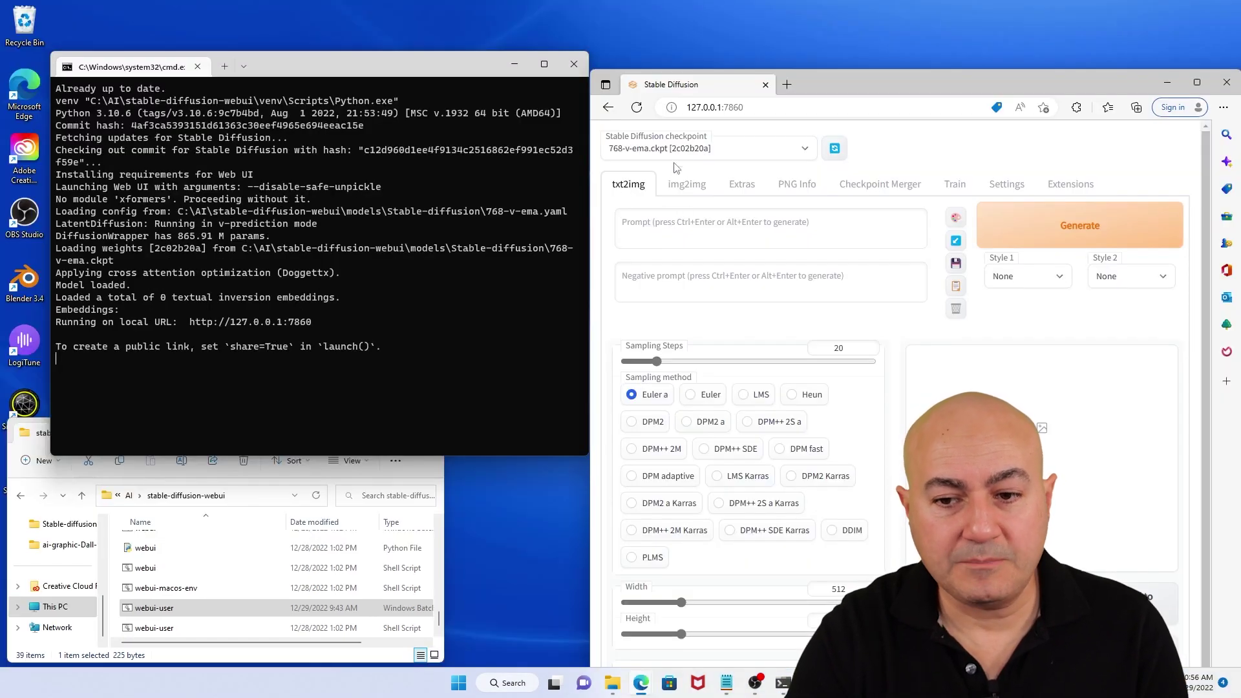
Step: Load the v1-5-pruned-emaonly.ckpt checkpoint and enter "cyber monkey" as the text-to-image prompt
left_click(687, 153)
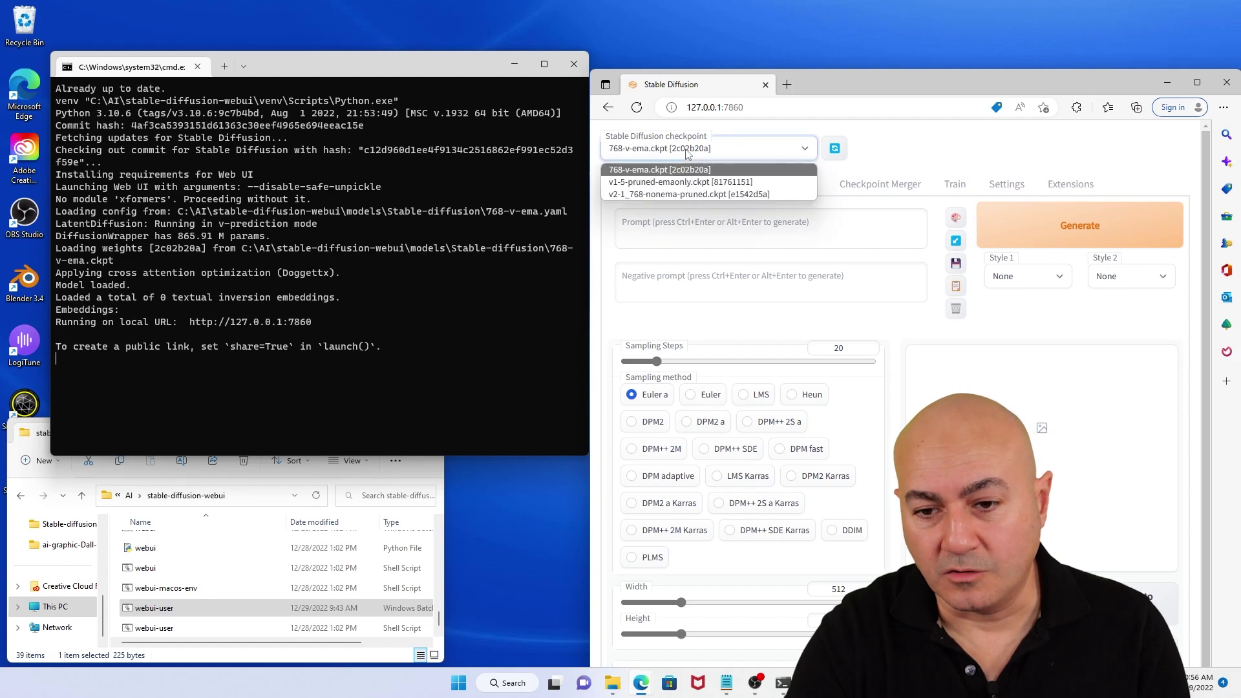
left_click(679, 182)
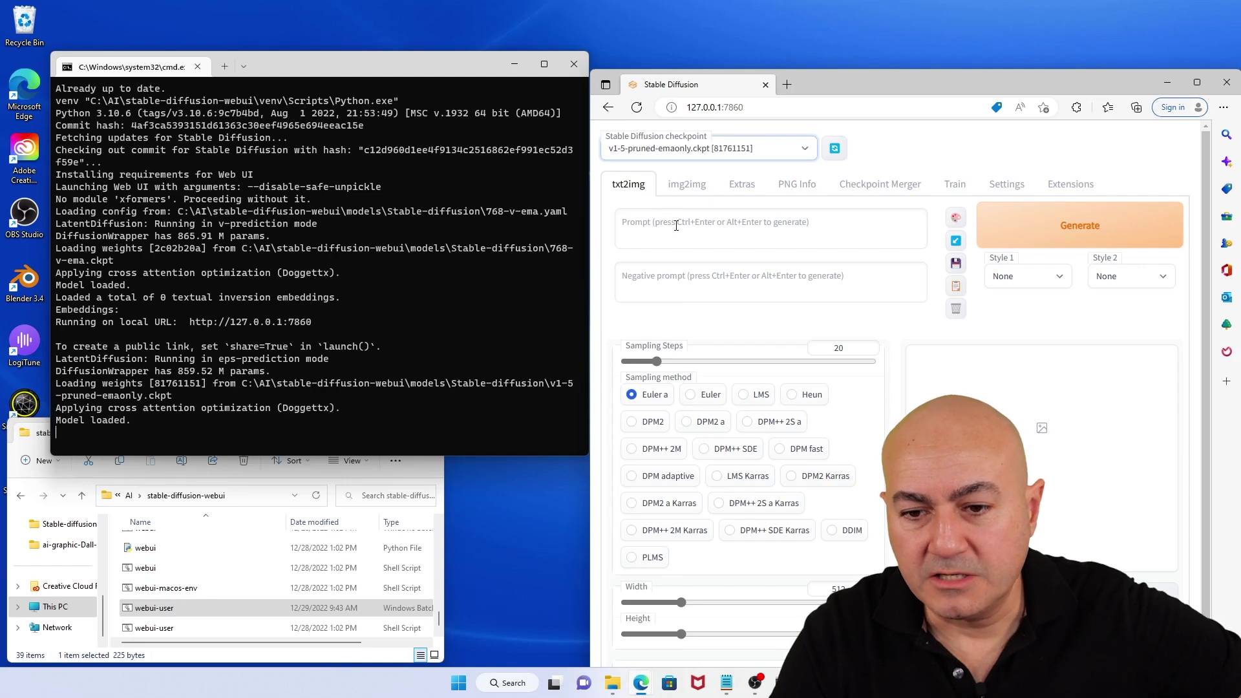
left_click(675, 225)
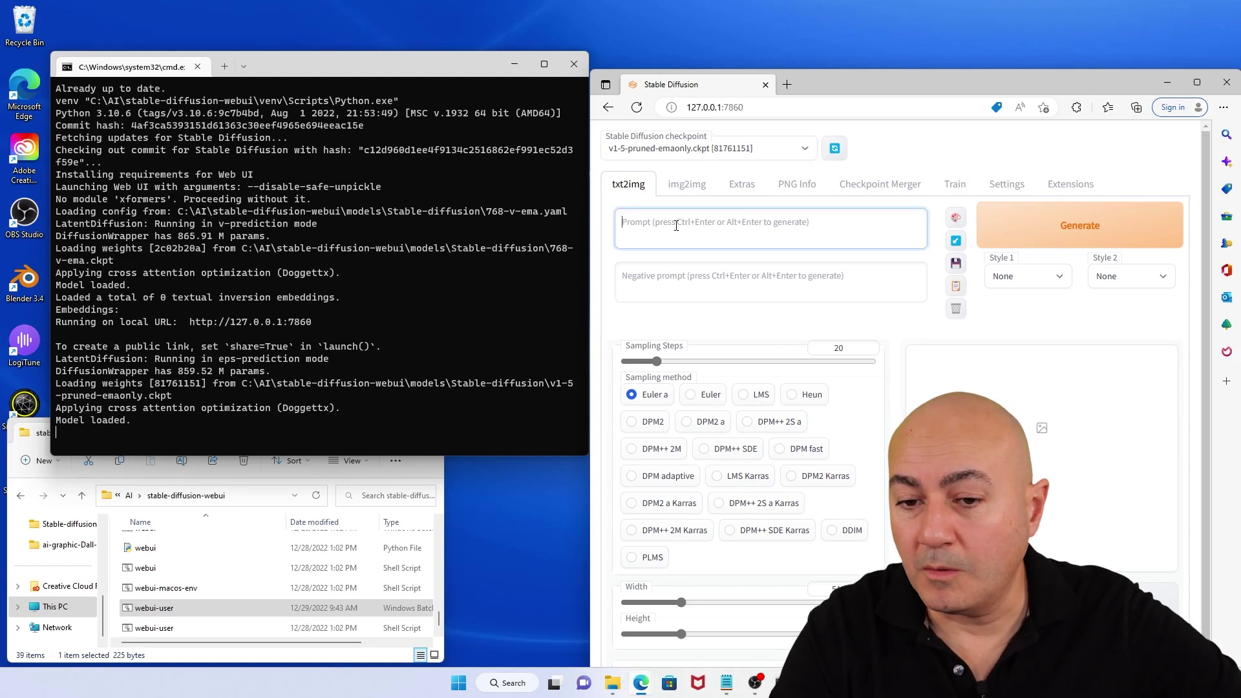
type("cy")
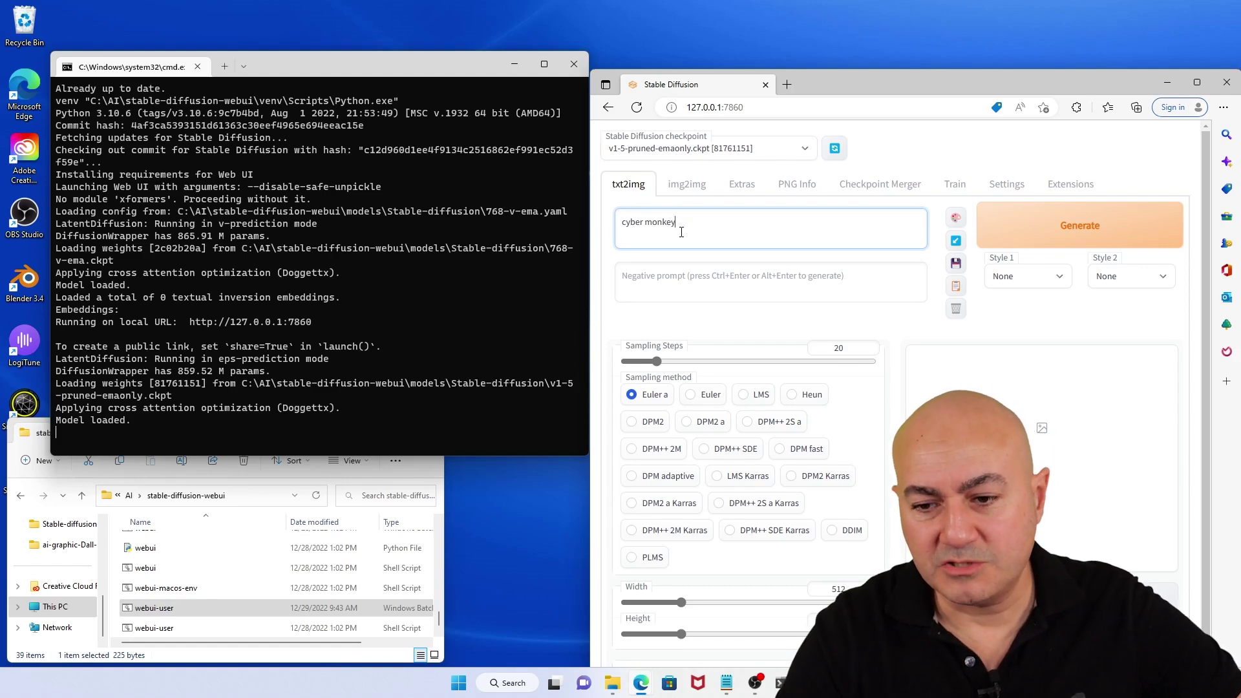
Step: Complete the prompt as "cyber monkey" and generate an image with the v1-5-pruned-emaonly.ckpt checkpoint
type("ber monkey")
left_click(982, 240)
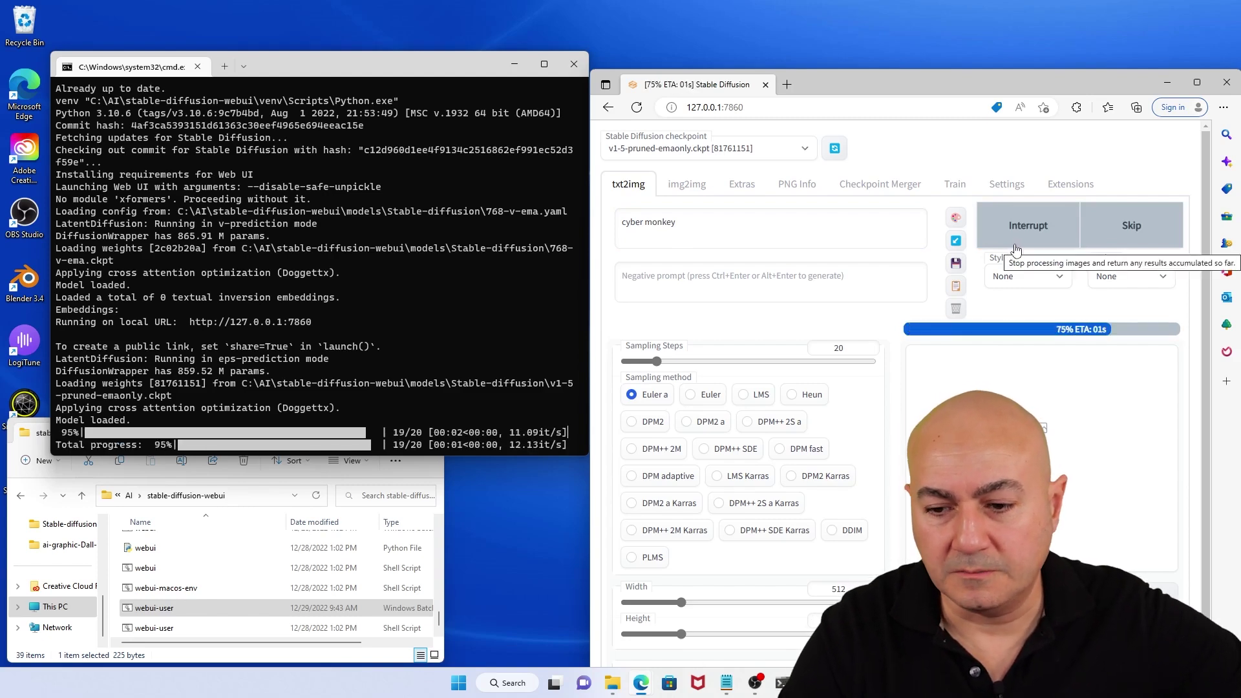
left_click(935, 392)
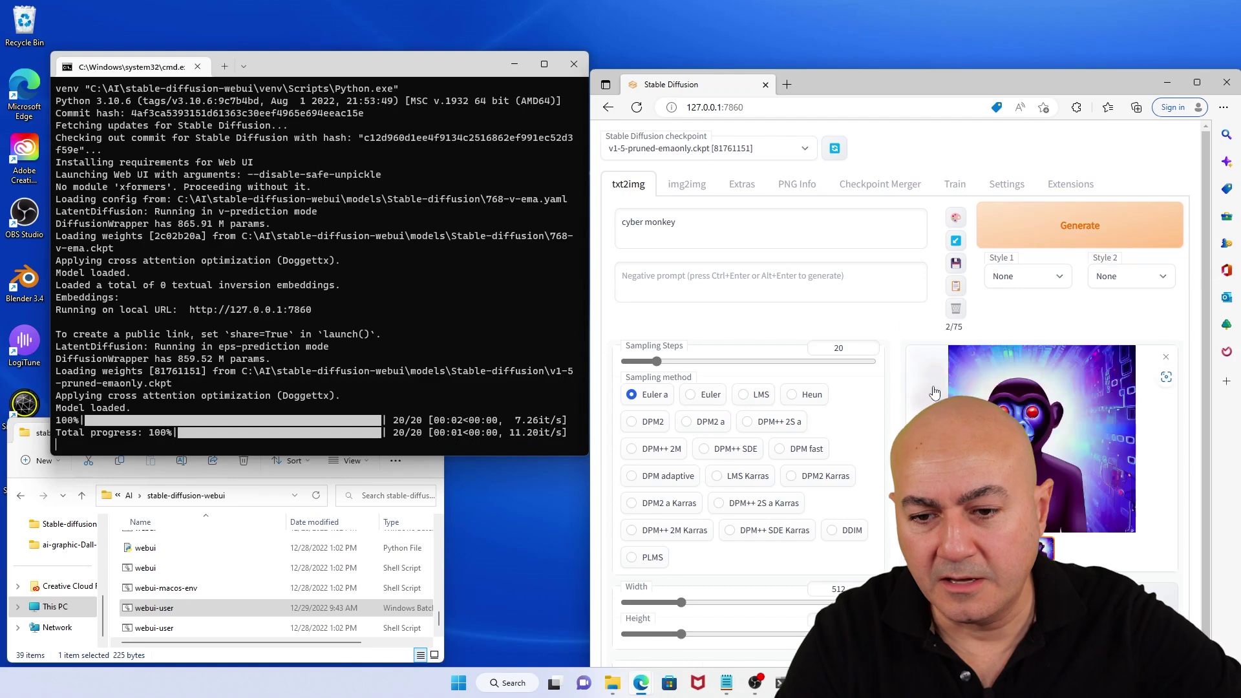
Step: Generate the cyber monkey image with the 768-v-ema.ckpt checkpoint at a width and height of 768
left_click(689, 152)
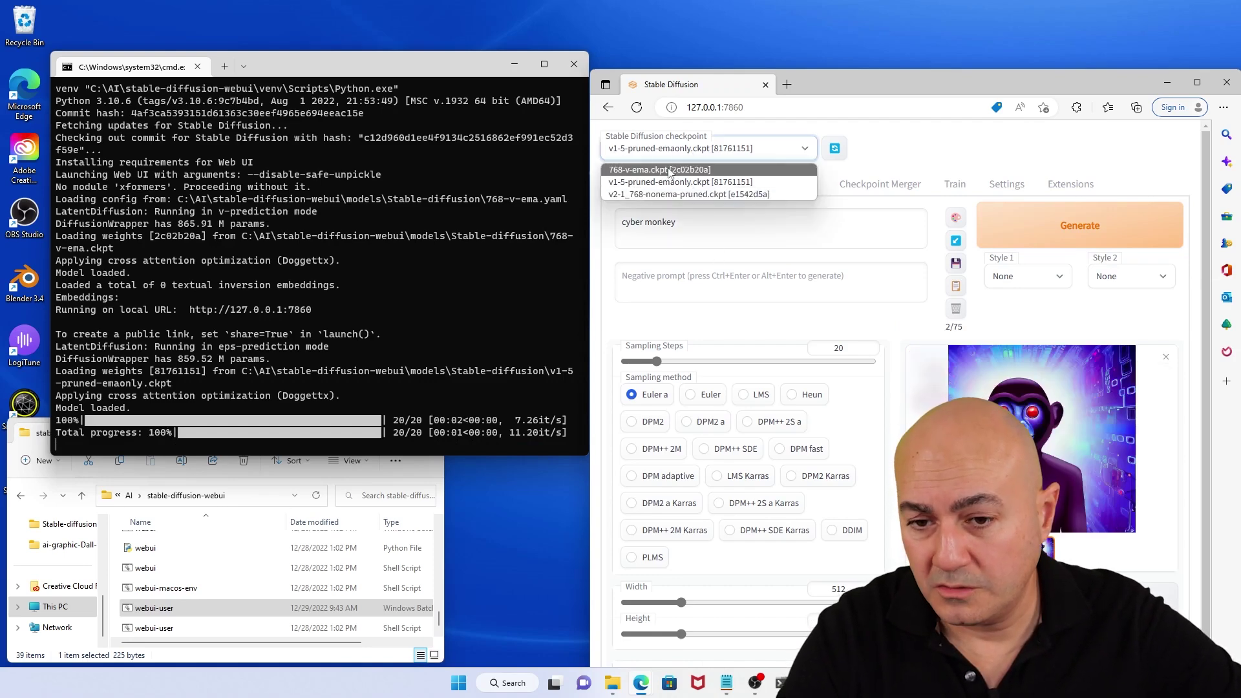
left_click(669, 170)
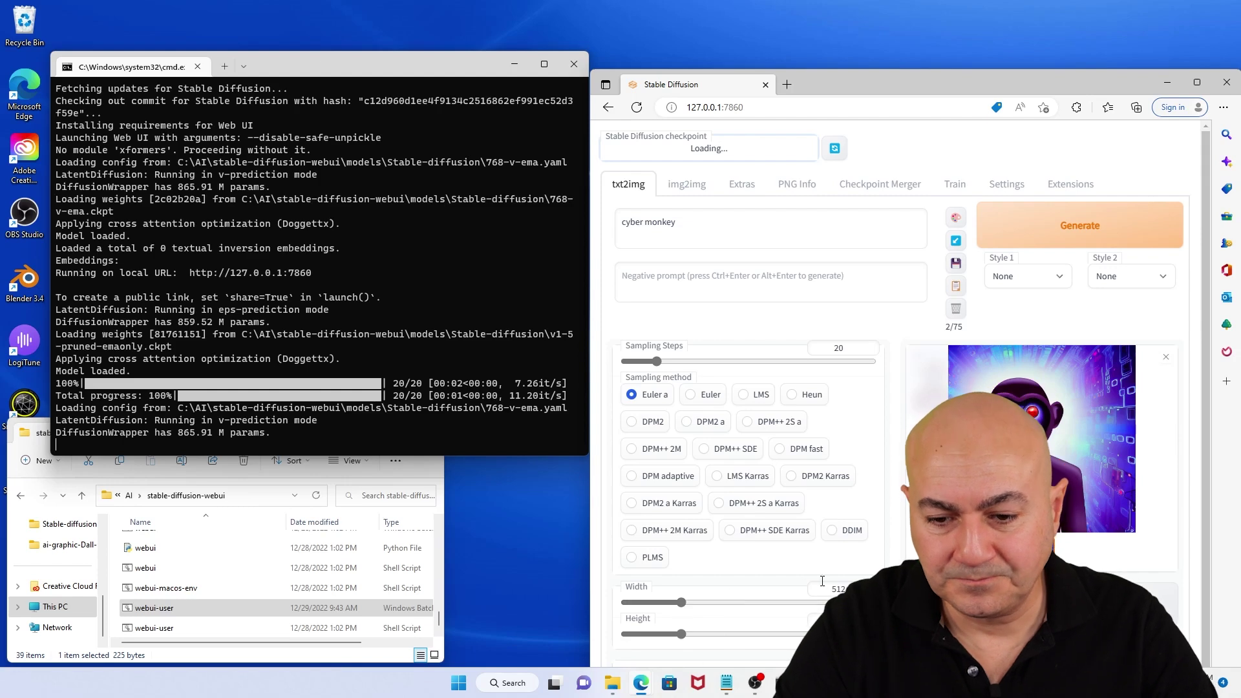
type("768")
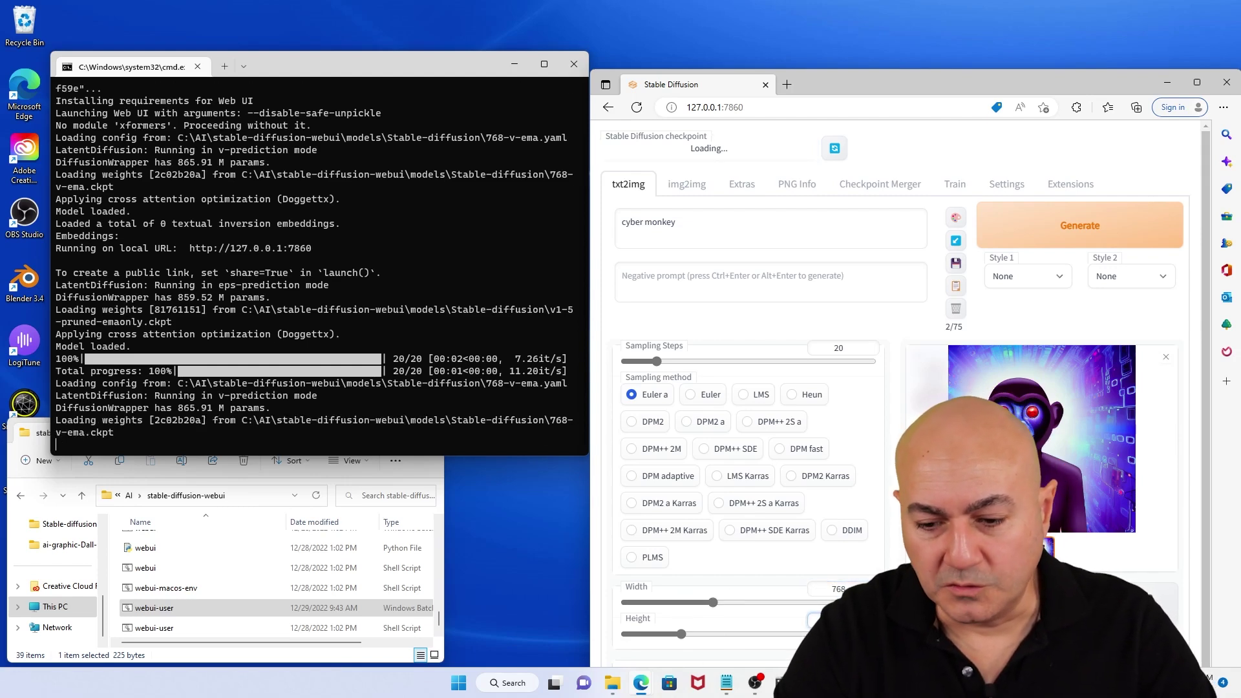
type("768")
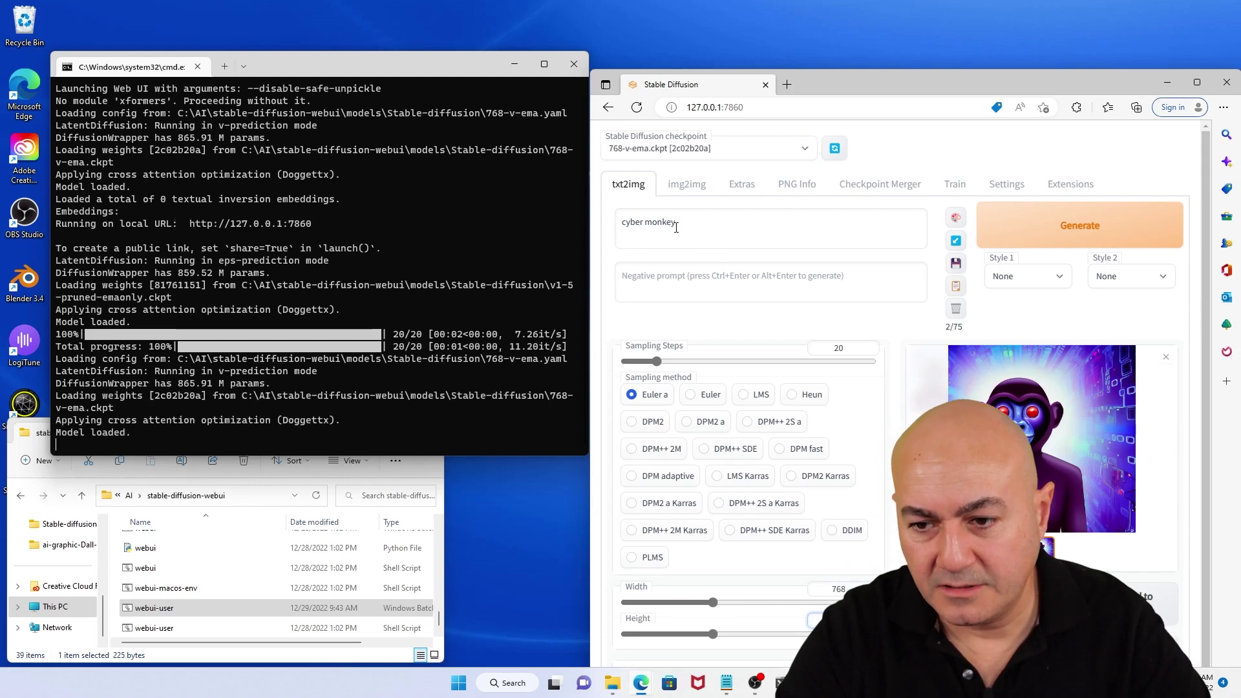
left_click(1036, 229)
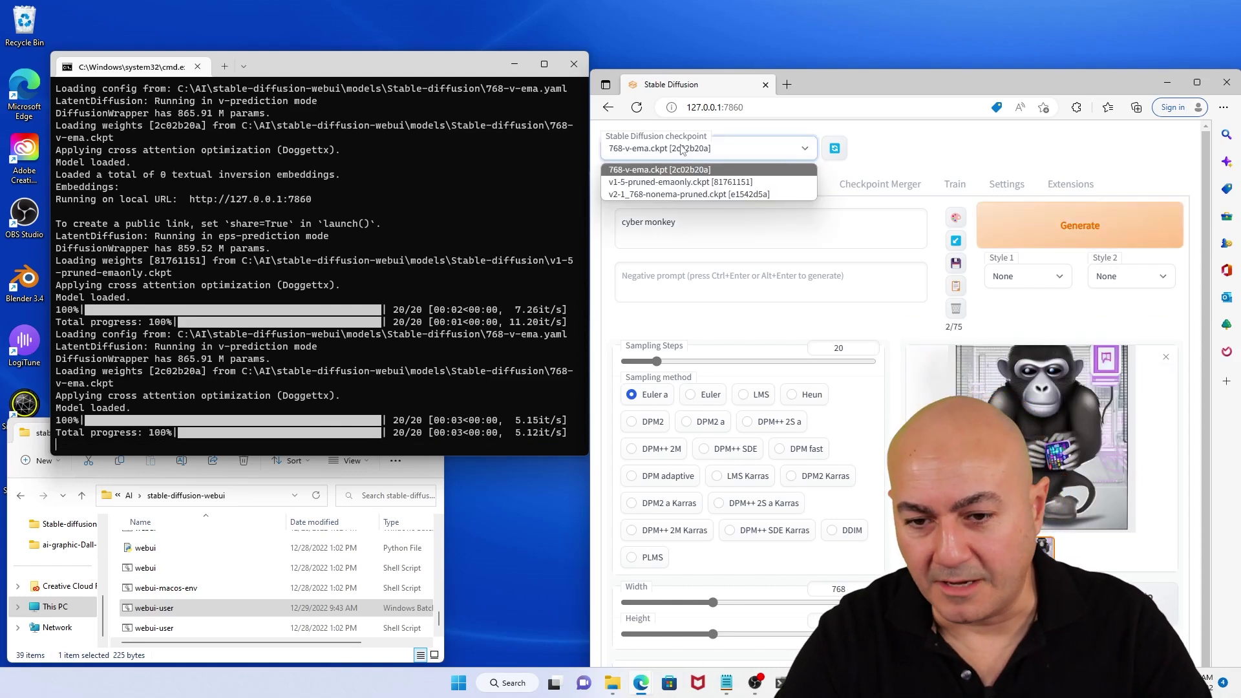
Step: Try to generate the cyber monkey image with the v2-1_768-nonema-pruned.ckpt checkpoint and review the error output in the console
left_click(661, 194)
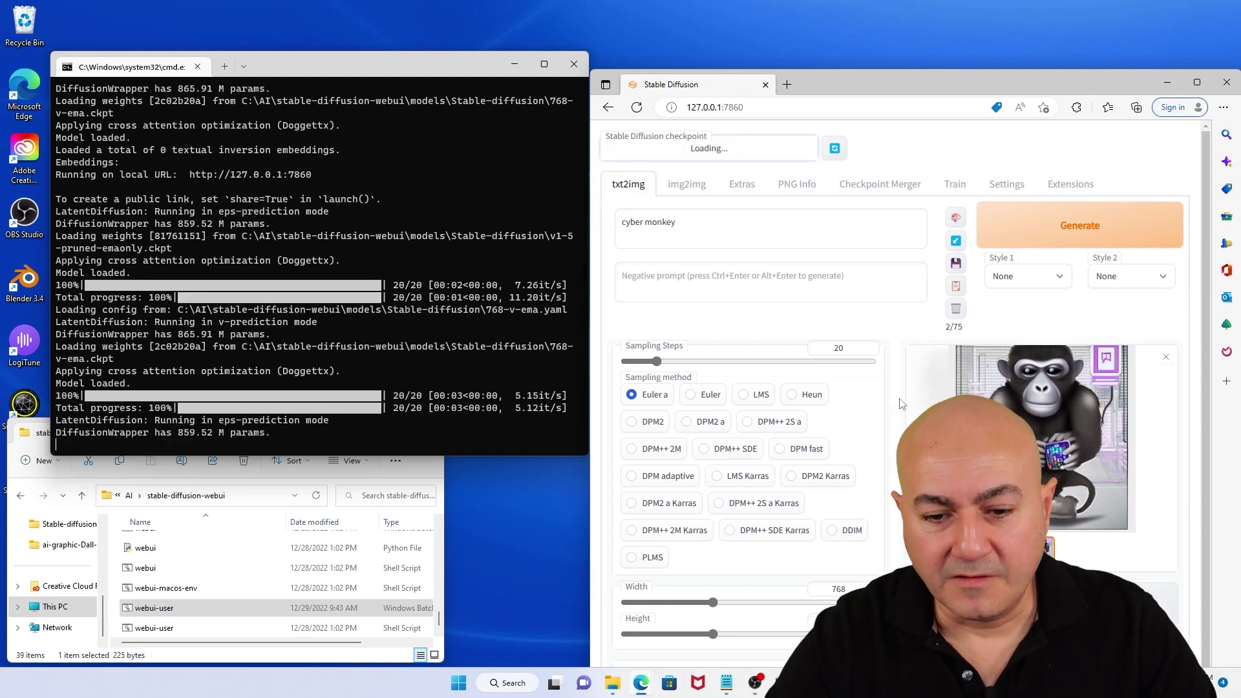
left_click(1036, 229)
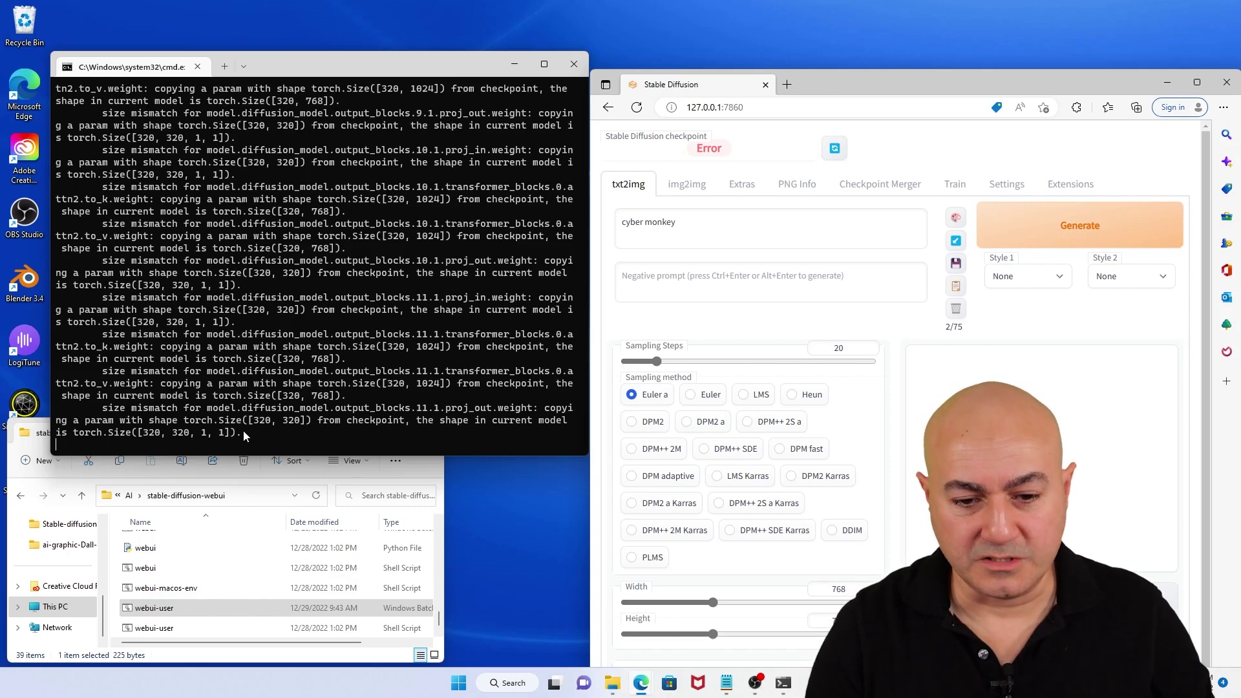
scroll(243, 429, "up", 1)
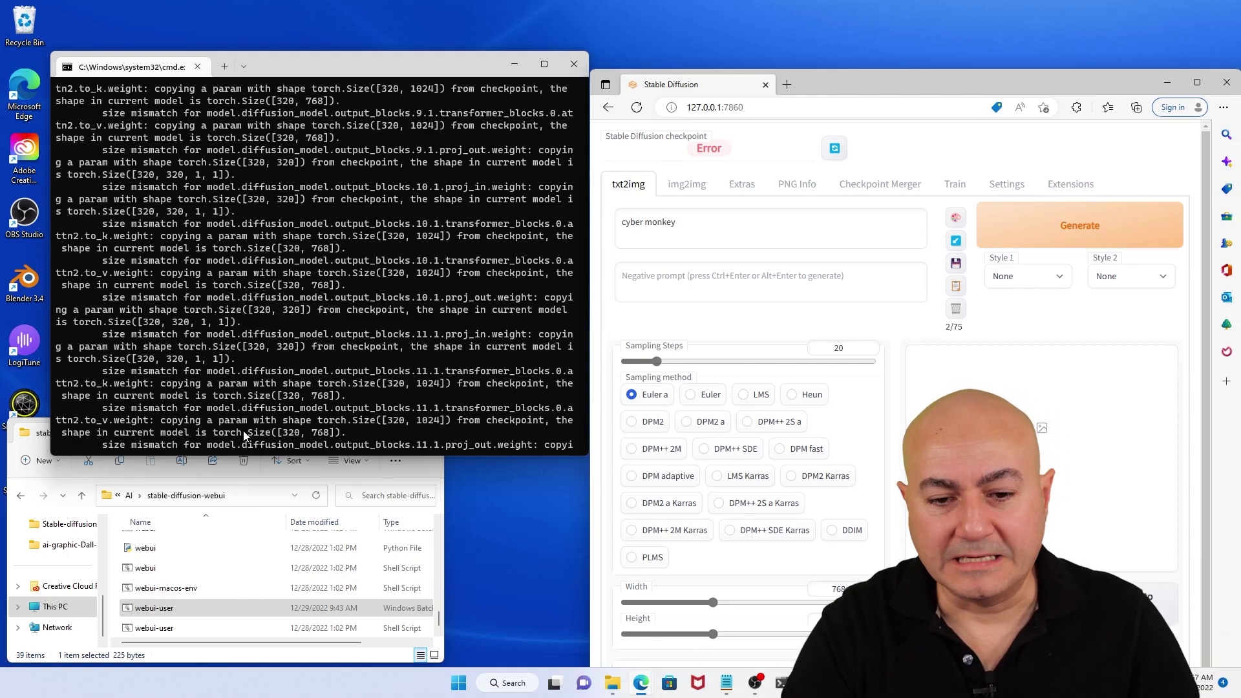
scroll(243, 430, "up", 4)
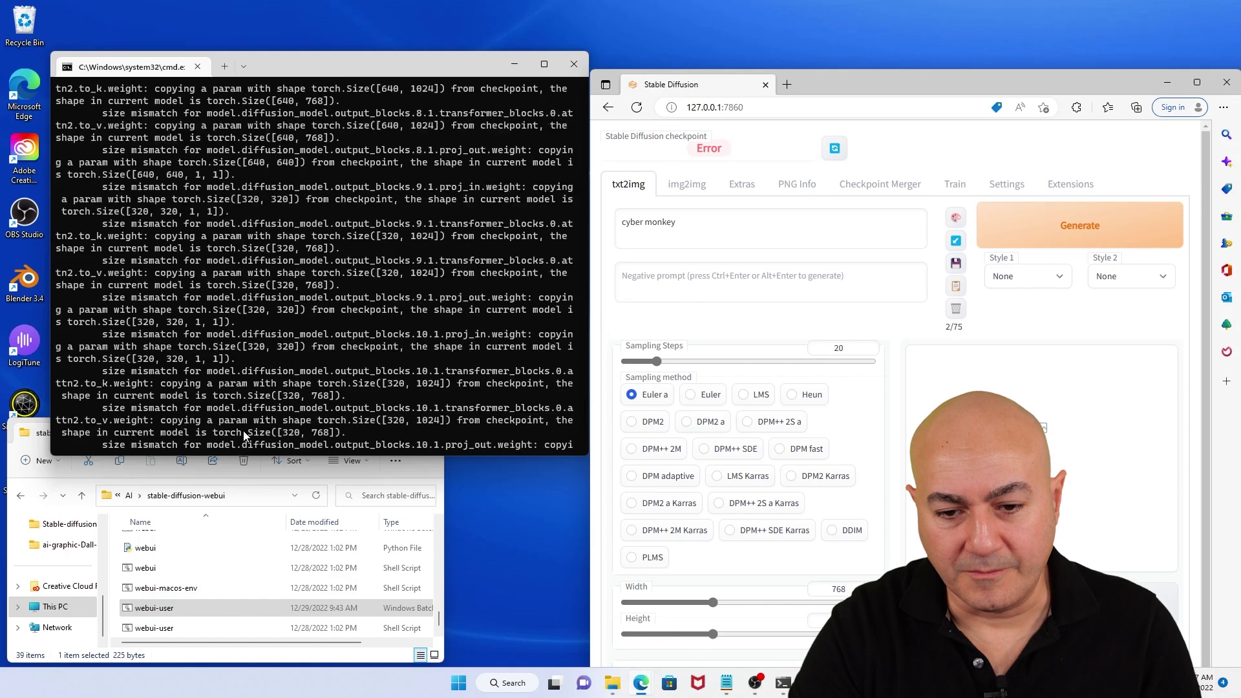
scroll(243, 431, "up", 7)
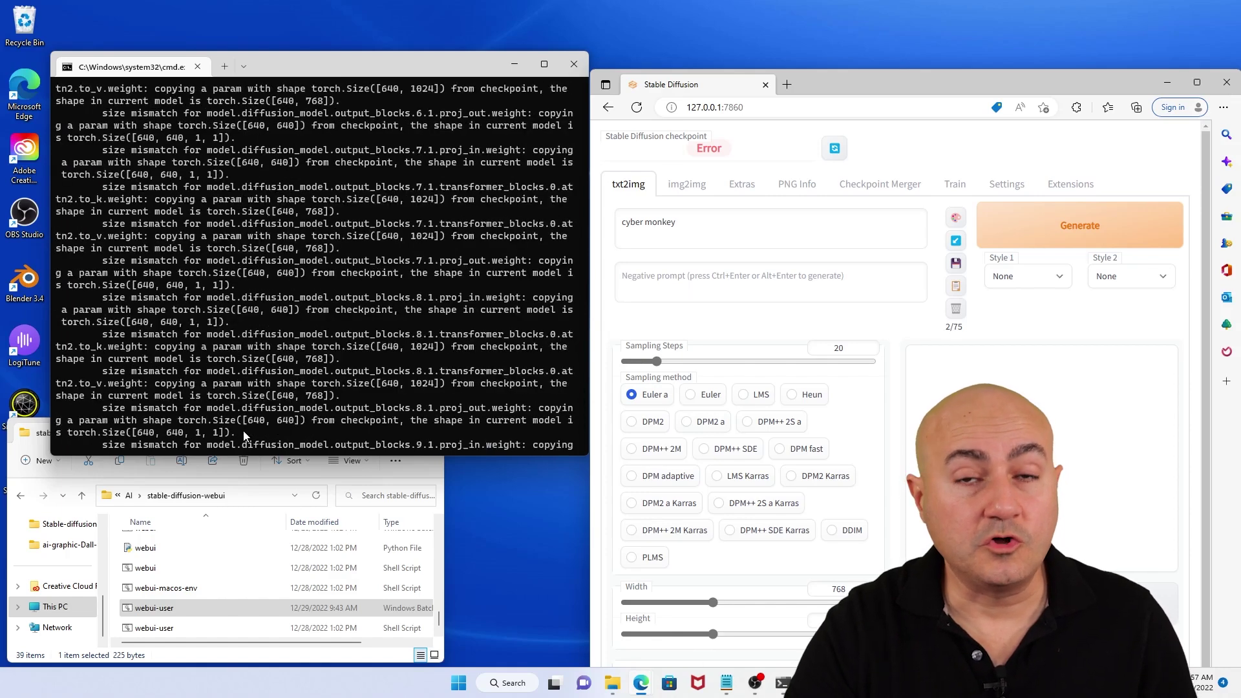
scroll(243, 435, "up", 10)
scroll(244, 435, "up", 11)
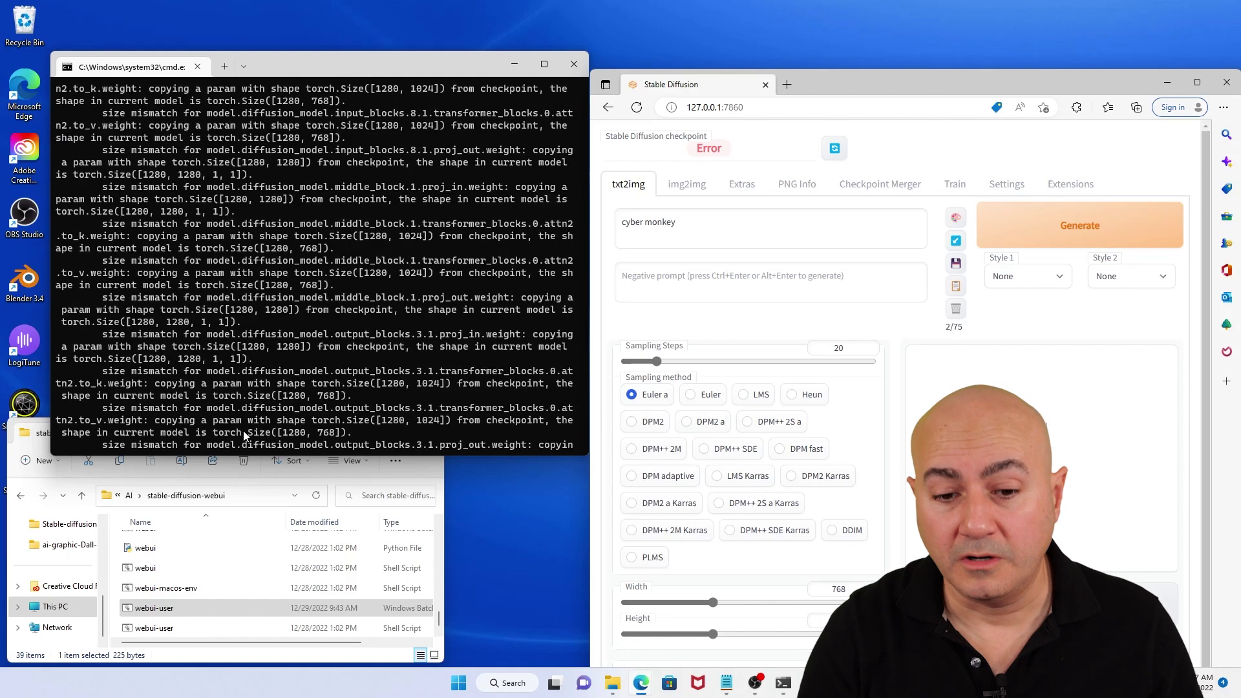
scroll(243, 435, "up", 11)
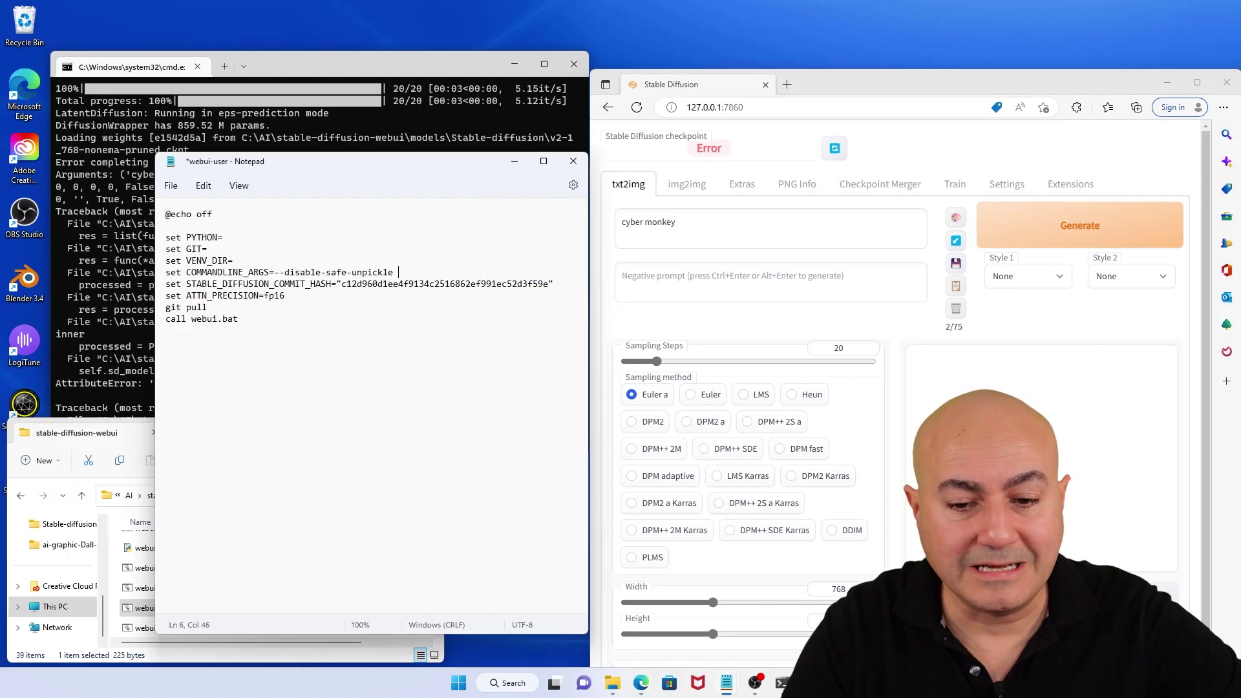
Step: Add --no-half to the COMMANDLINE_ARGS line of the webui-user batch file, then save and close it
type("--")
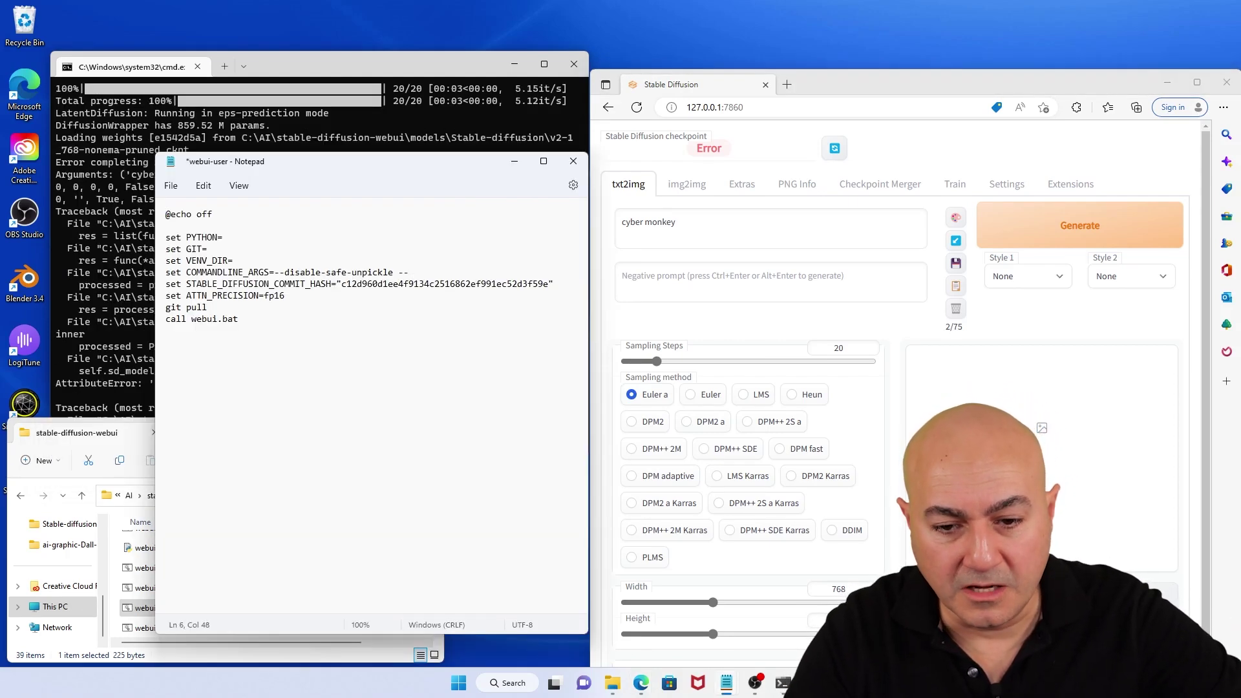
type("no-h")
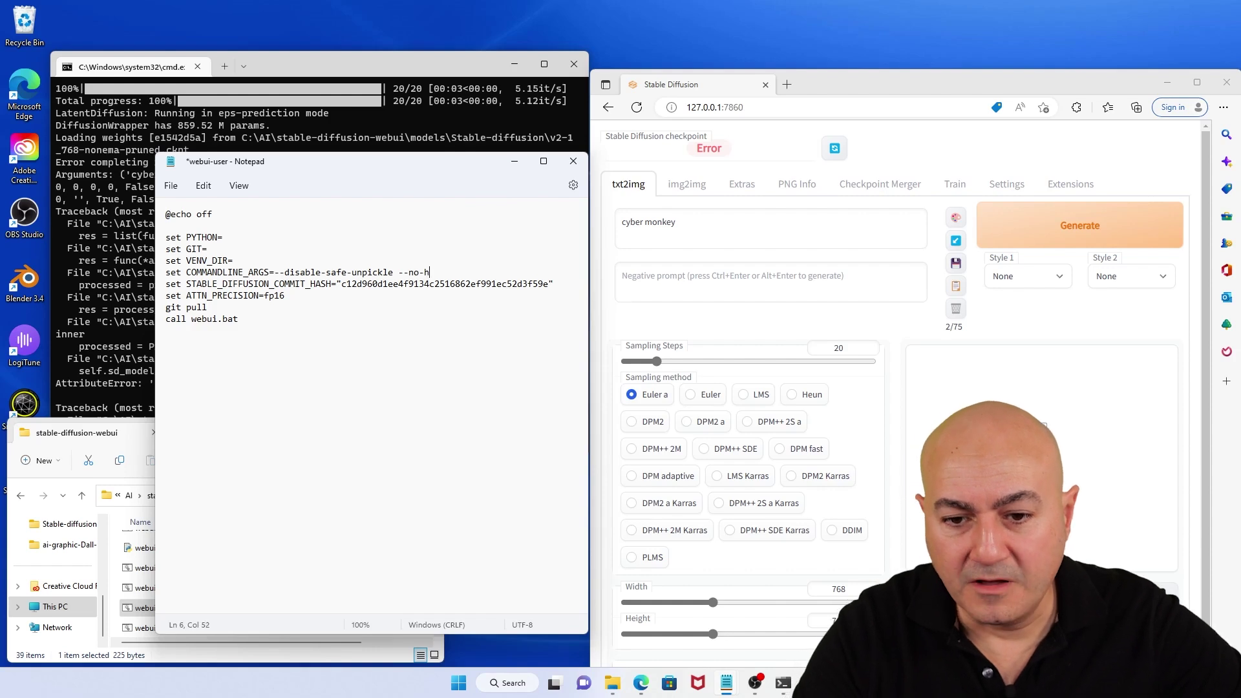
type("alf")
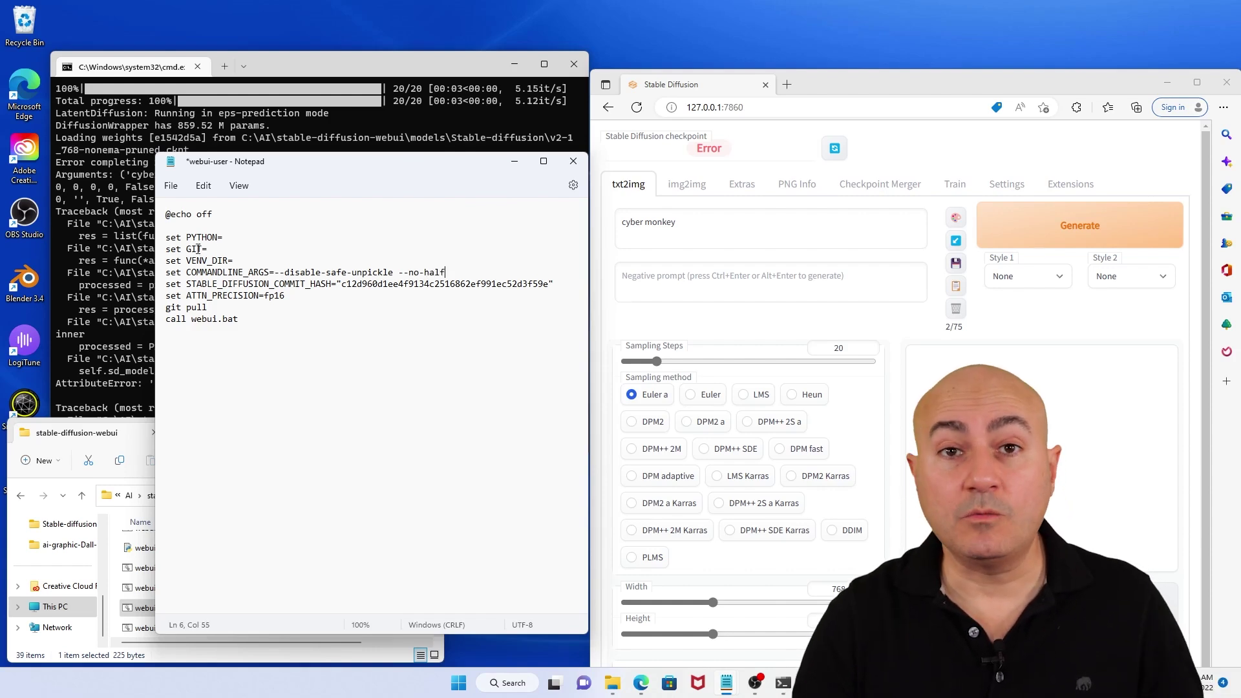
left_click(171, 186)
left_click(184, 272)
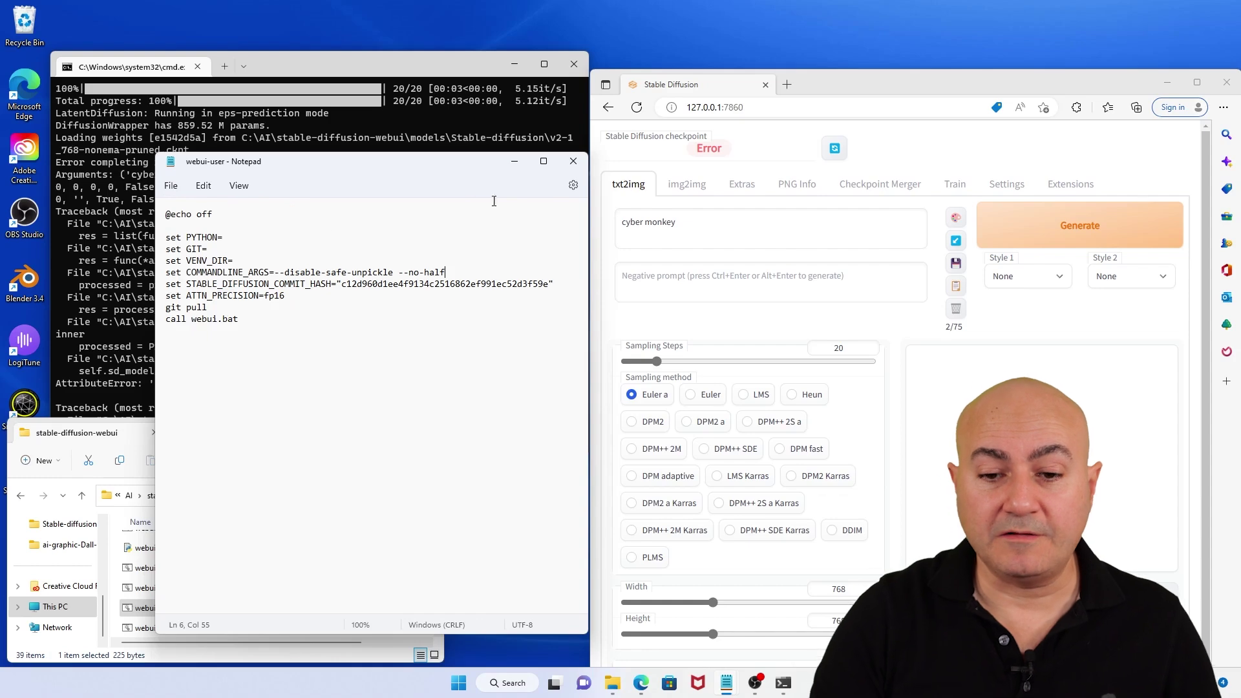
left_click(574, 161)
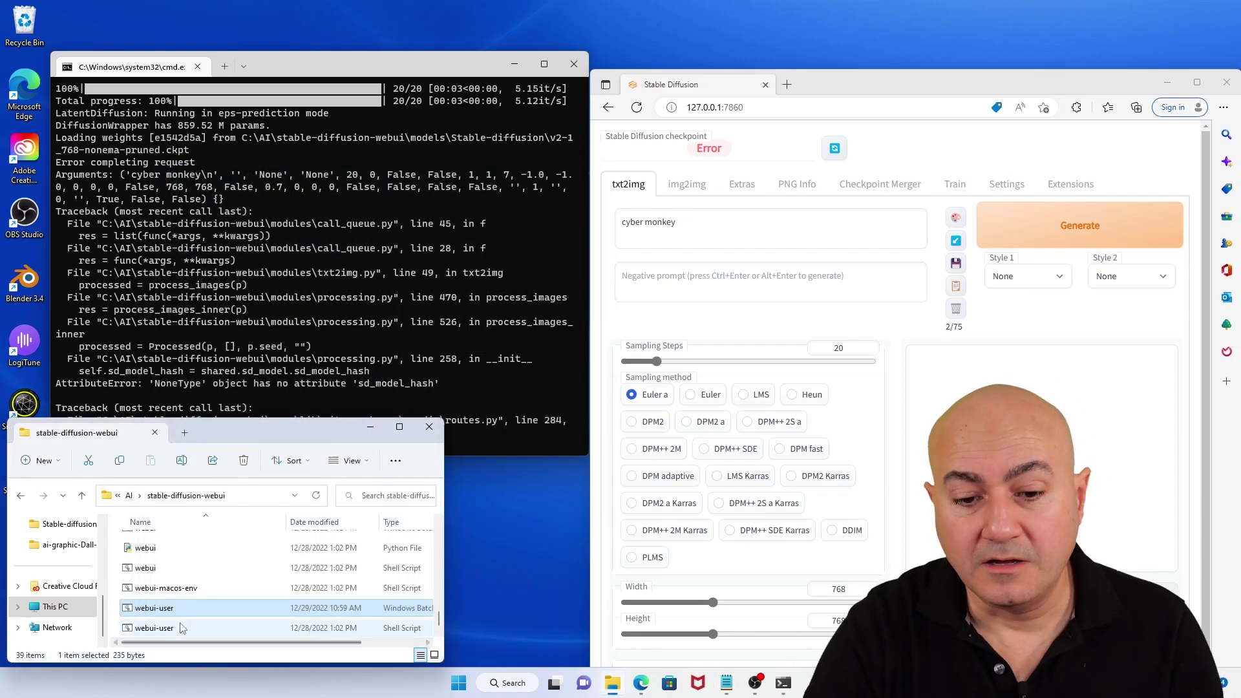
Step: Restart the web UI from the webui-user batch file, closing the old console, and reload its browser page
double_click(183, 608)
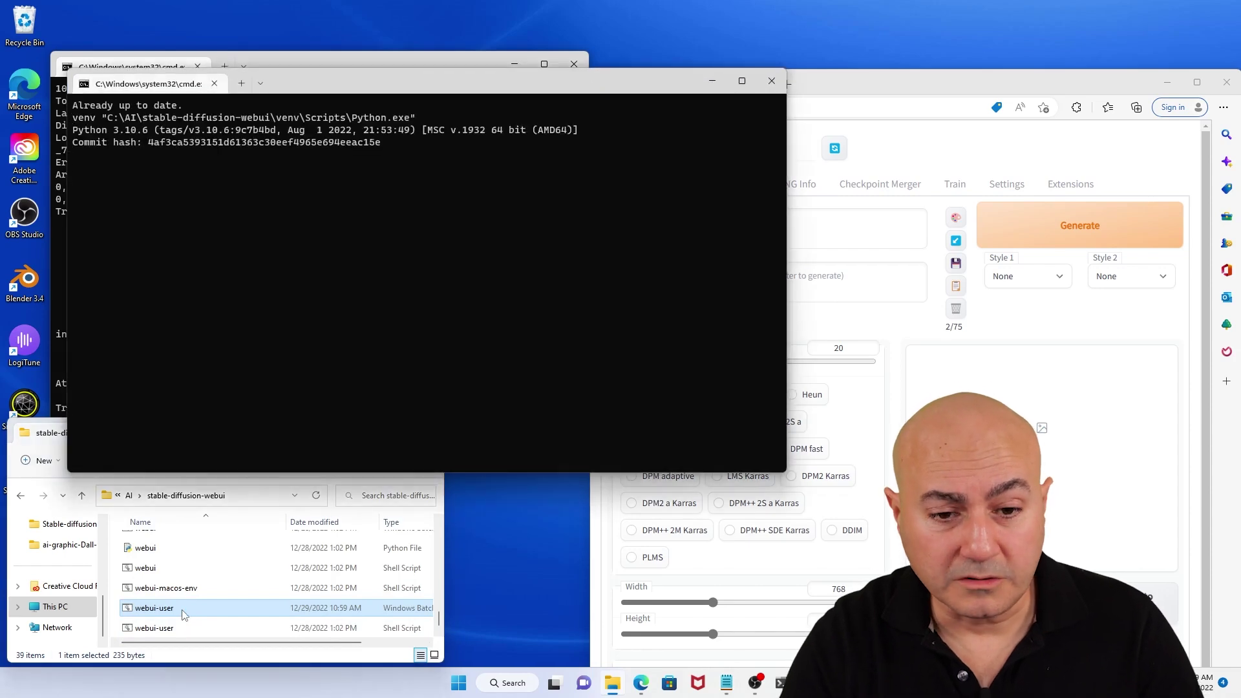
left_click(574, 64)
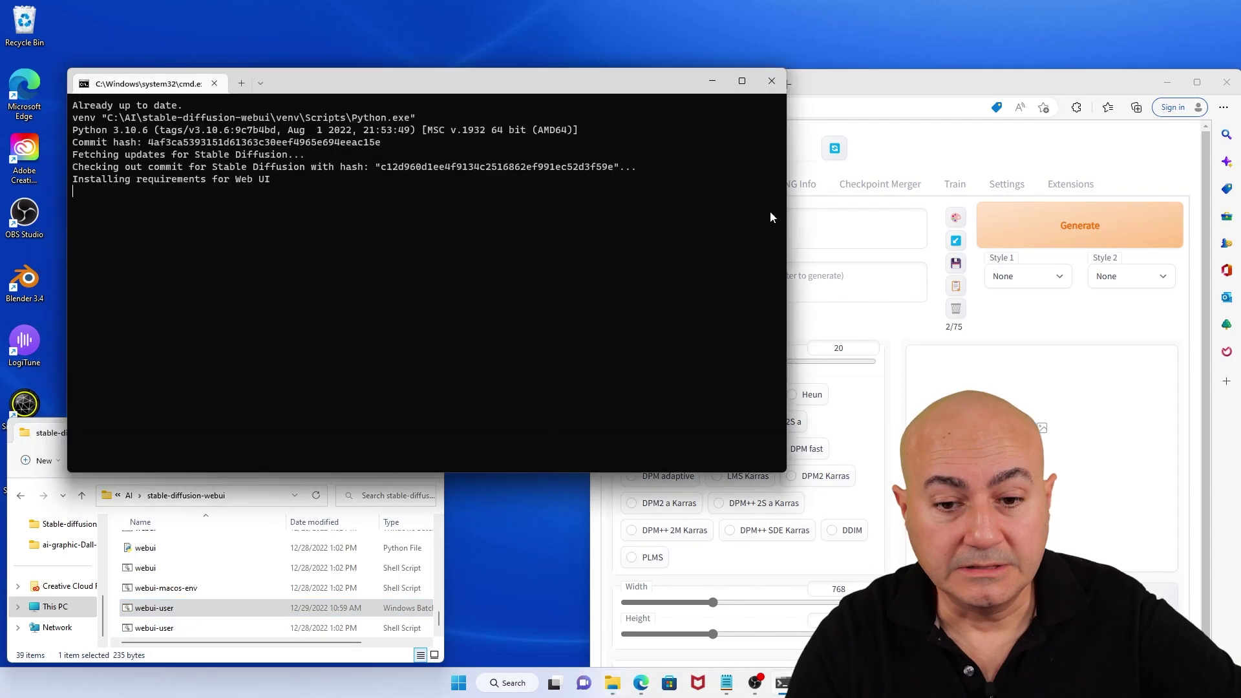
left_click_drag(787, 219, 577, 210)
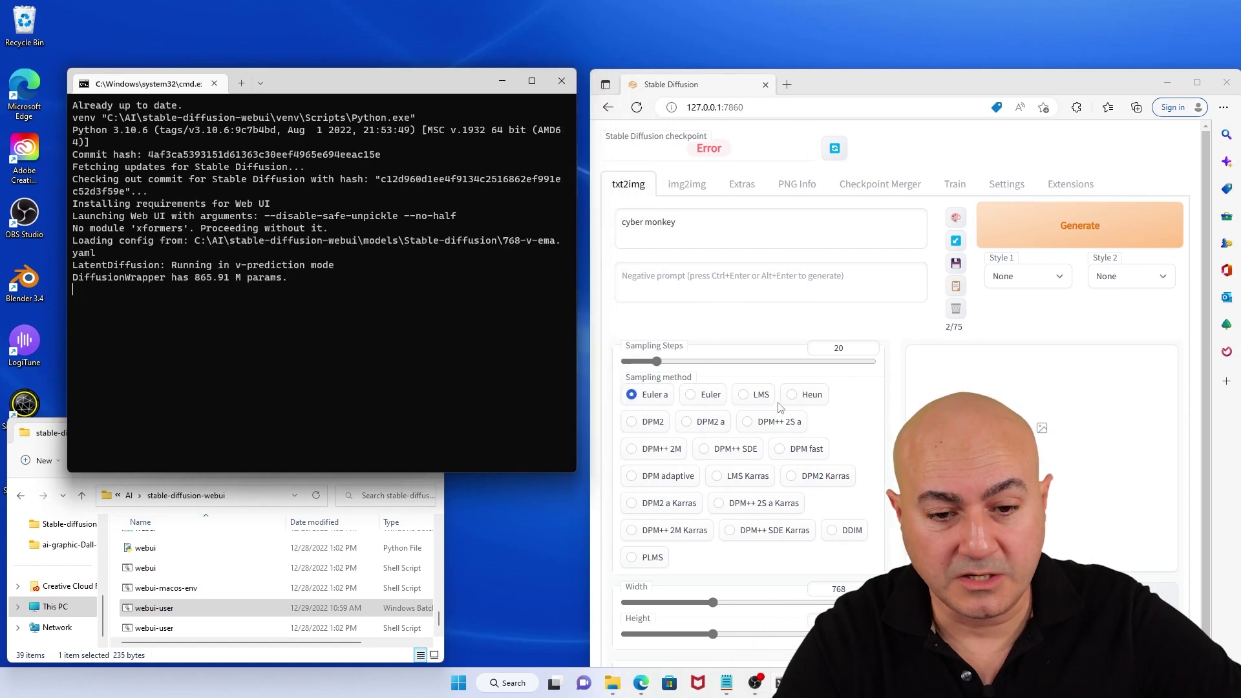
left_click(636, 108)
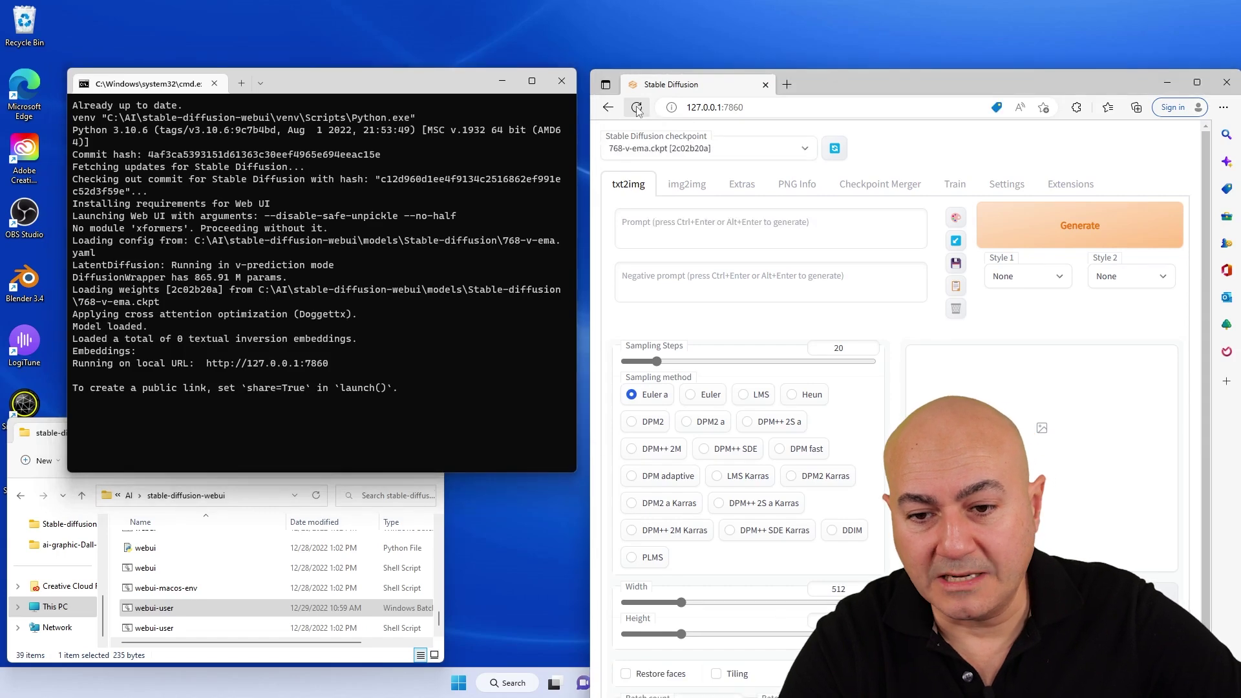
Step: Try to load the v2-1_768-nonema-pruned.ckpt checkpoint with width and height set to 768, and review the console's error log
left_click(690, 149)
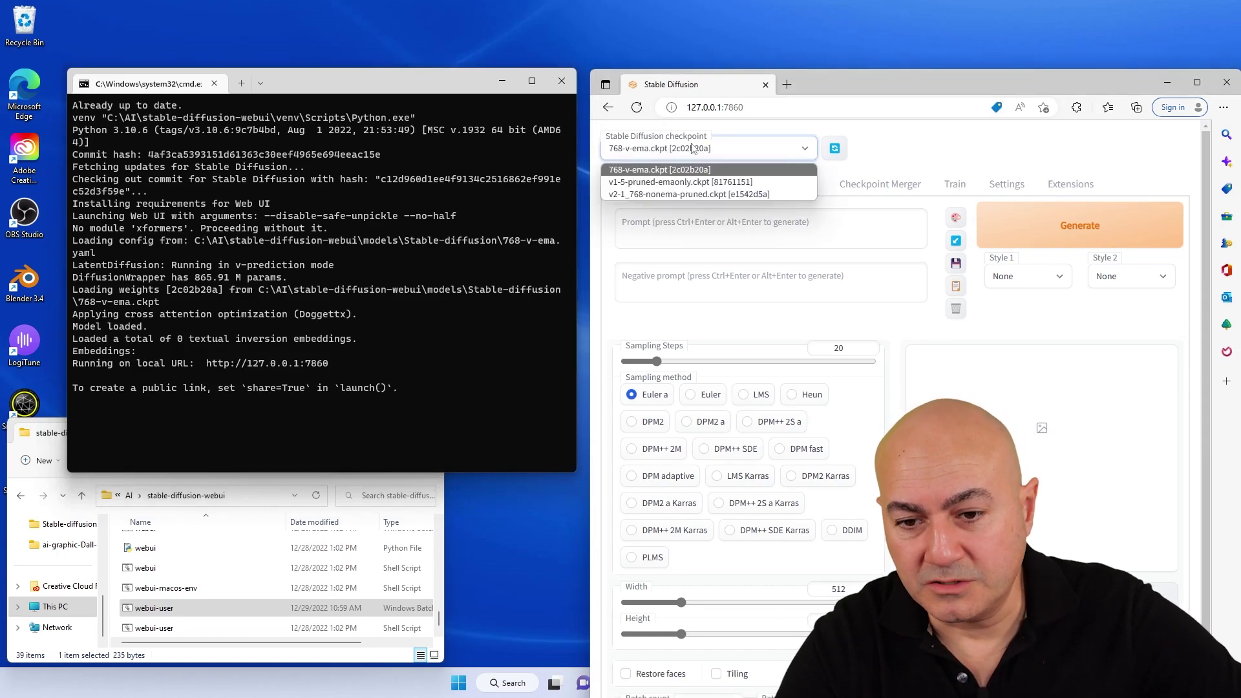
left_click(675, 182)
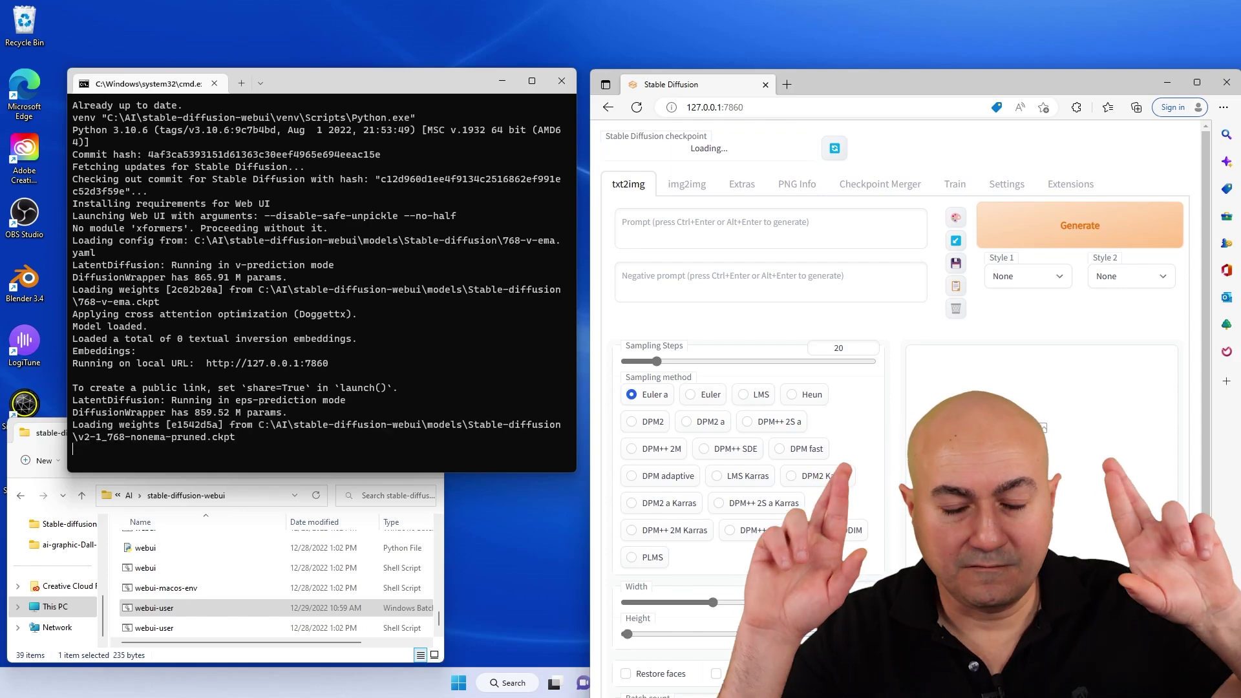
left_click(711, 280)
left_click(686, 219)
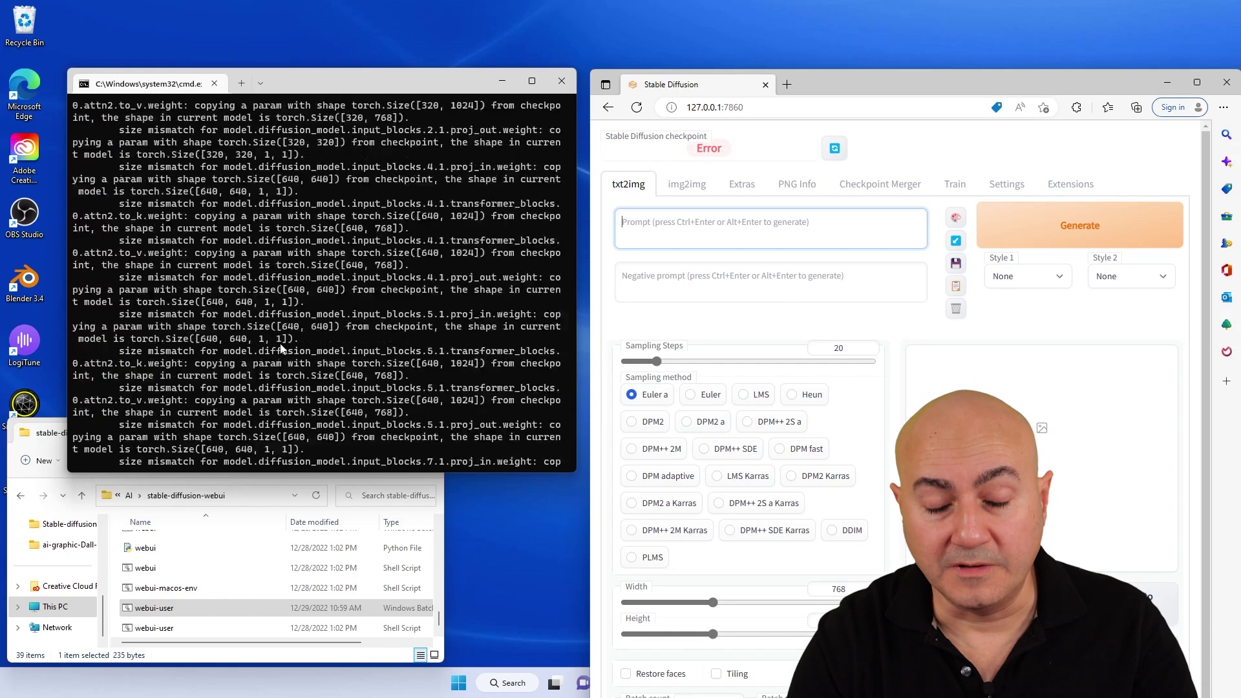
scroll(280, 349, "up", 3)
scroll(280, 349, "up", 3)
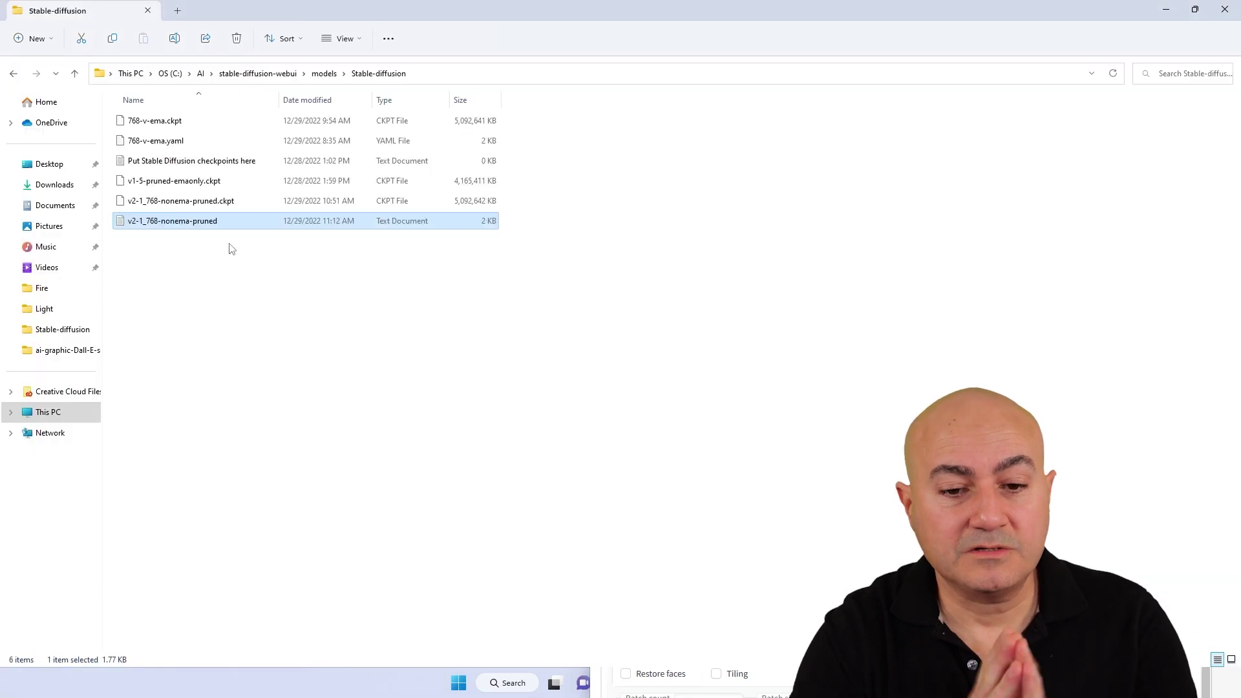
Step: Rename the v2-1_768-nonema-pruned text document in the Stable-diffusion models folder to v2-1_768-nonema-pruned.yaml
left_click(216, 230)
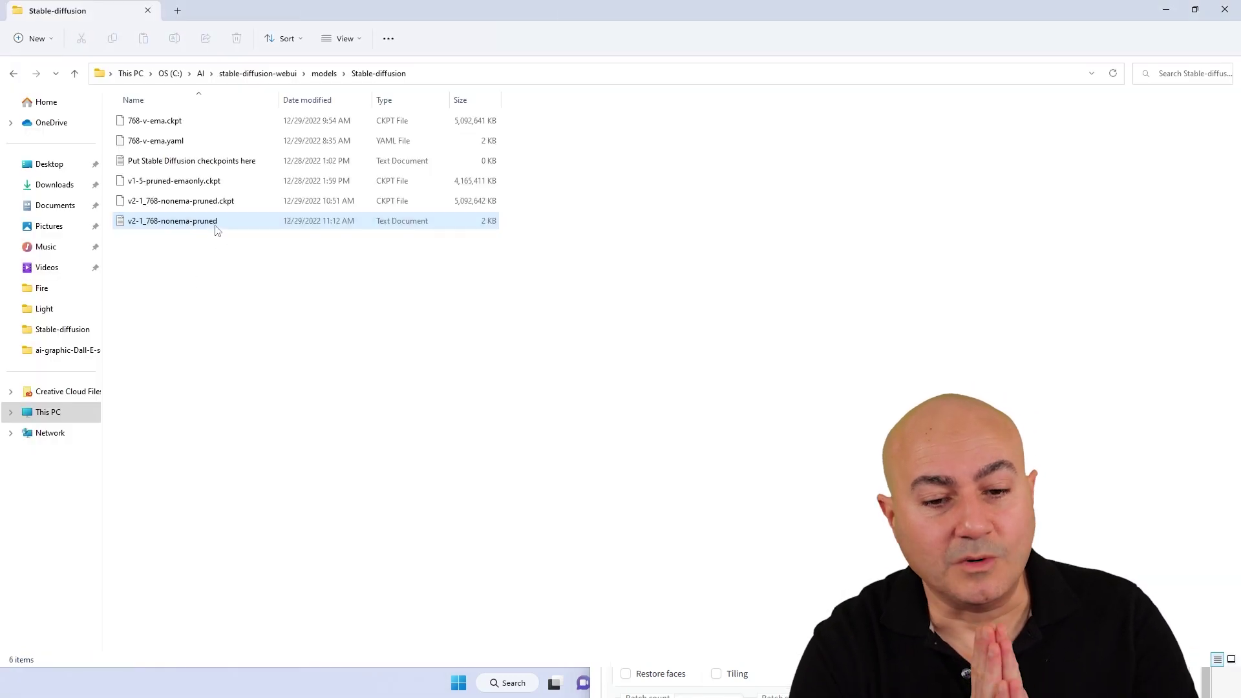
left_click(217, 222)
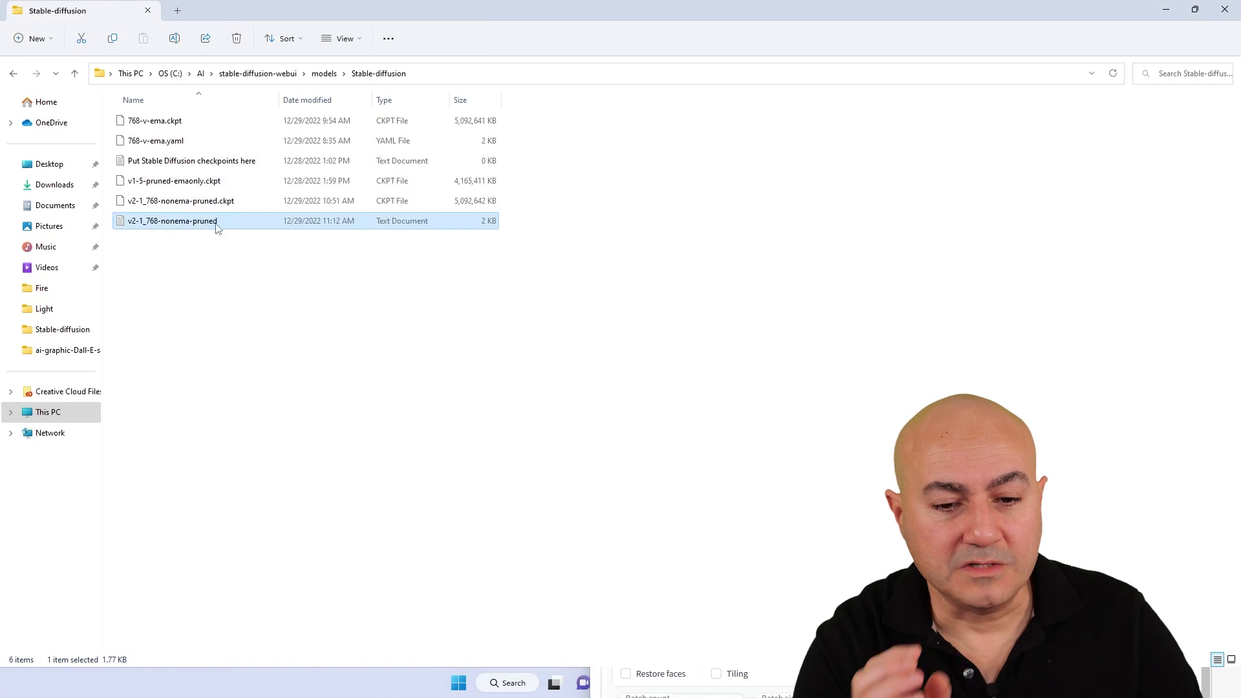
left_click(218, 221)
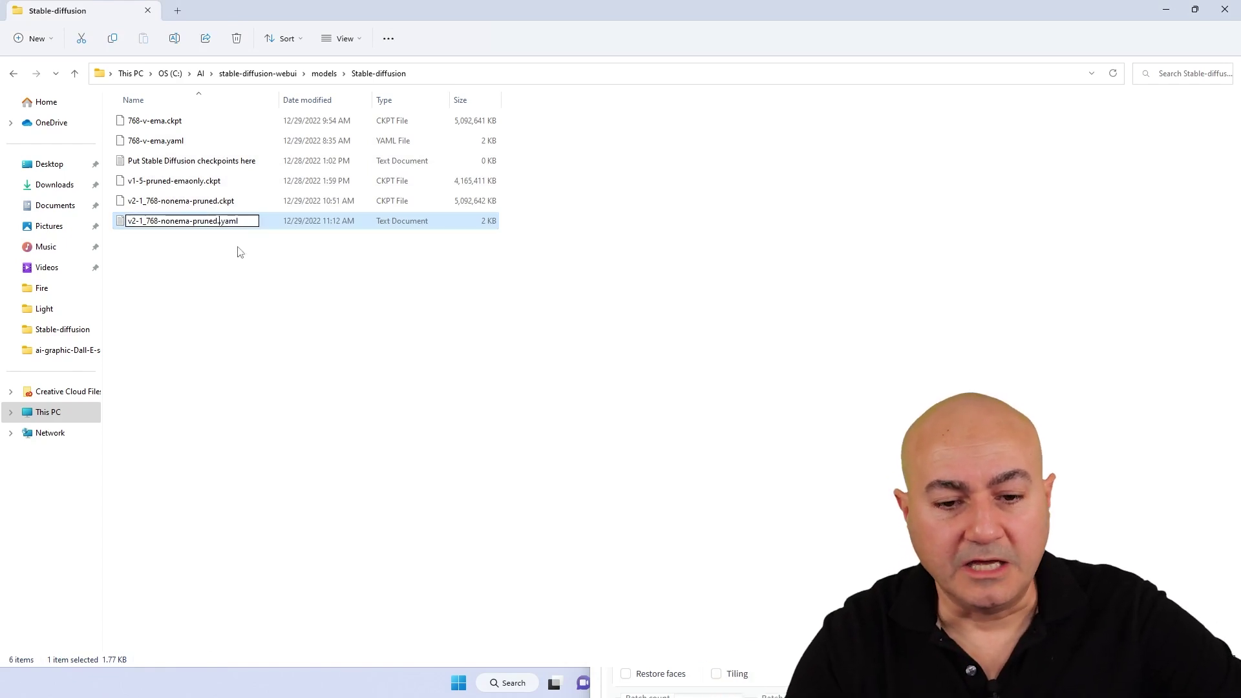
key("Return")
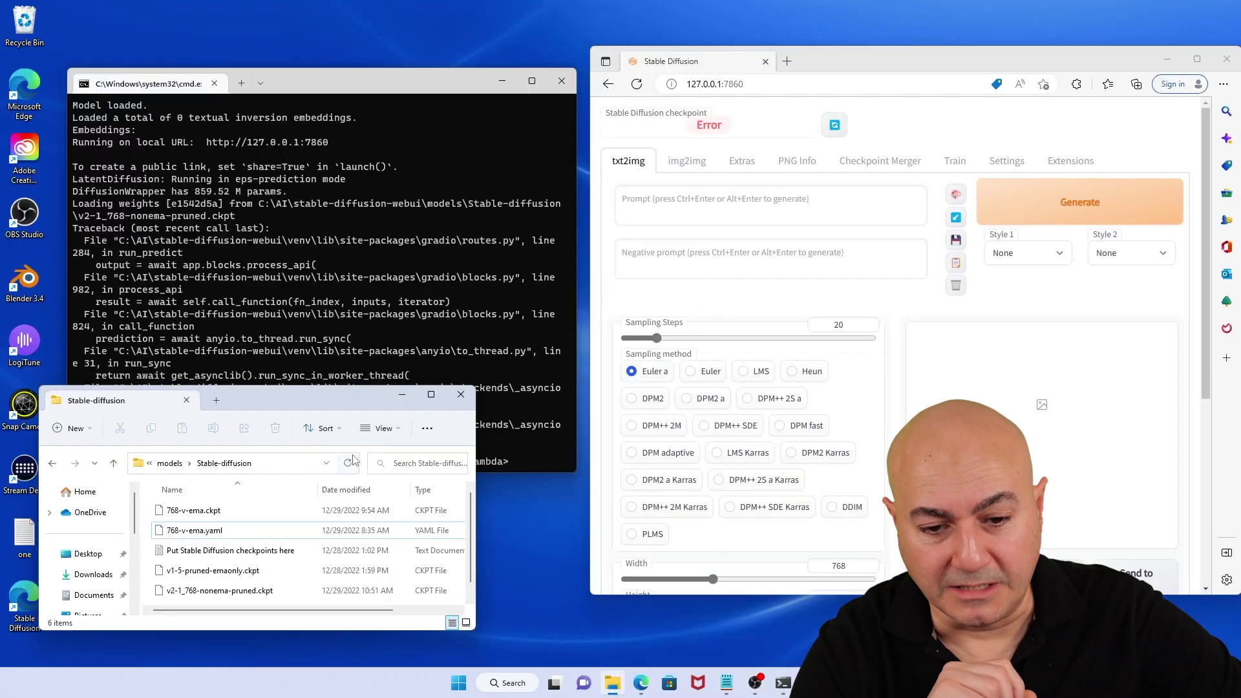
Step: Turn on the display of file name extensions in the Stable-diffusion models folder and maximize its window
left_click(399, 432)
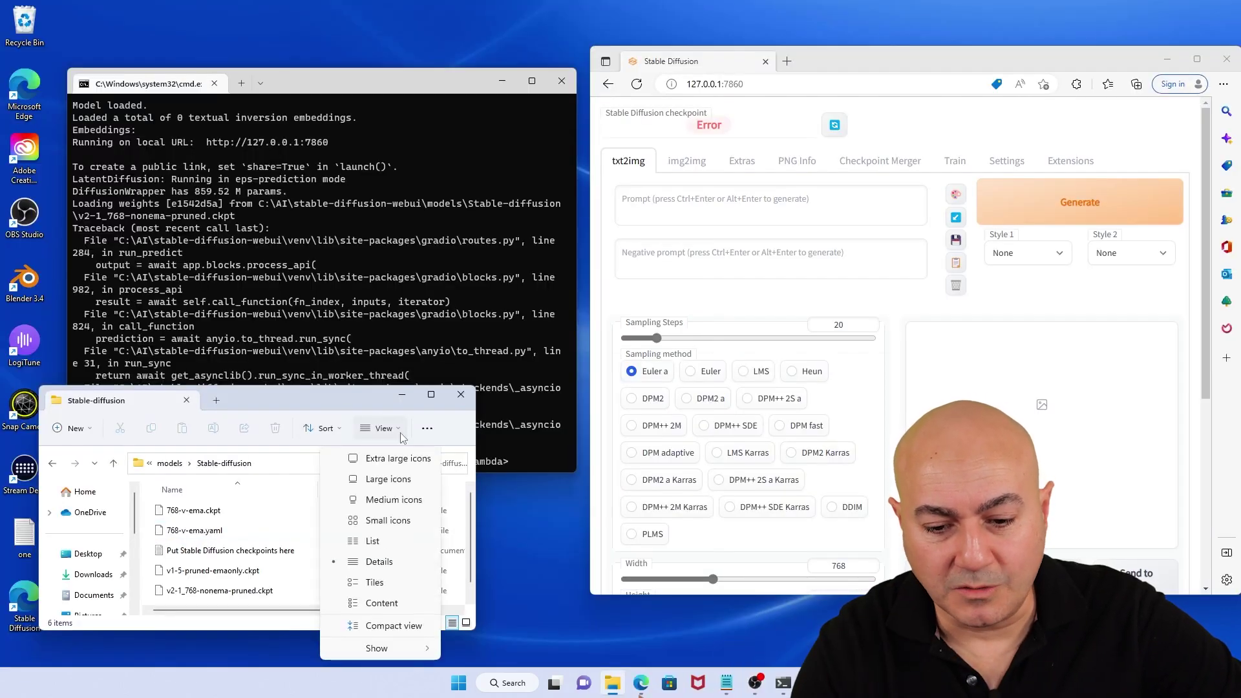
mouse_move(420, 656)
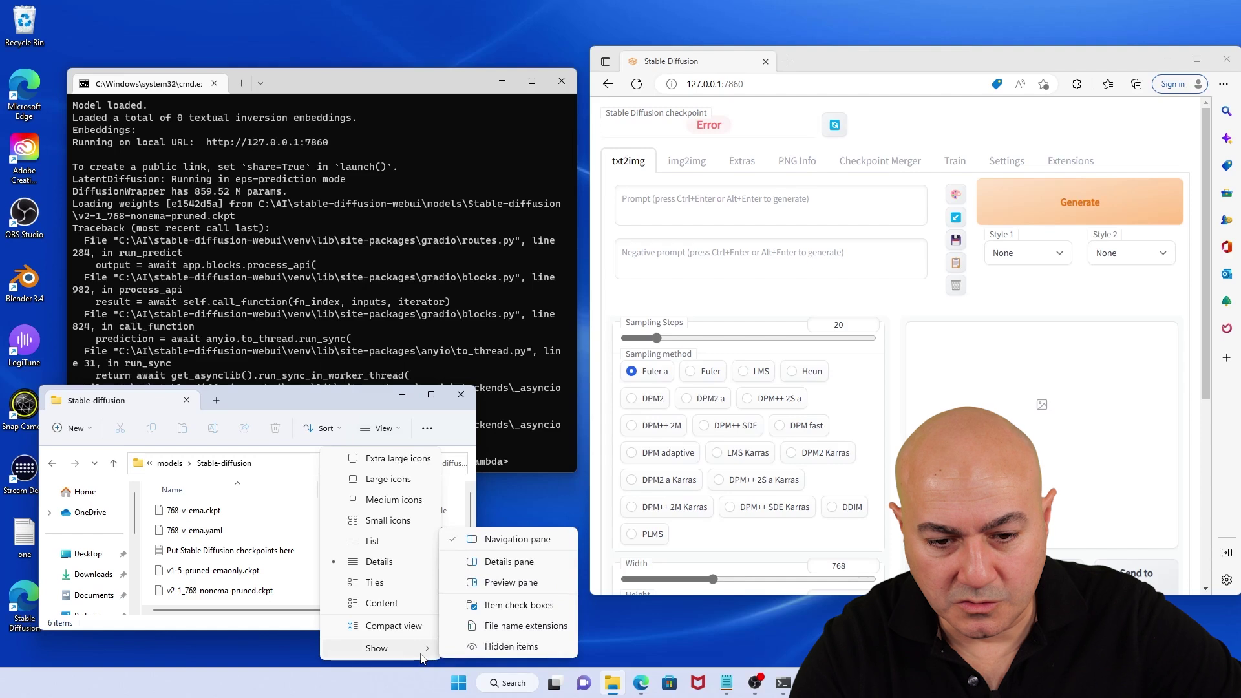
left_click(492, 626)
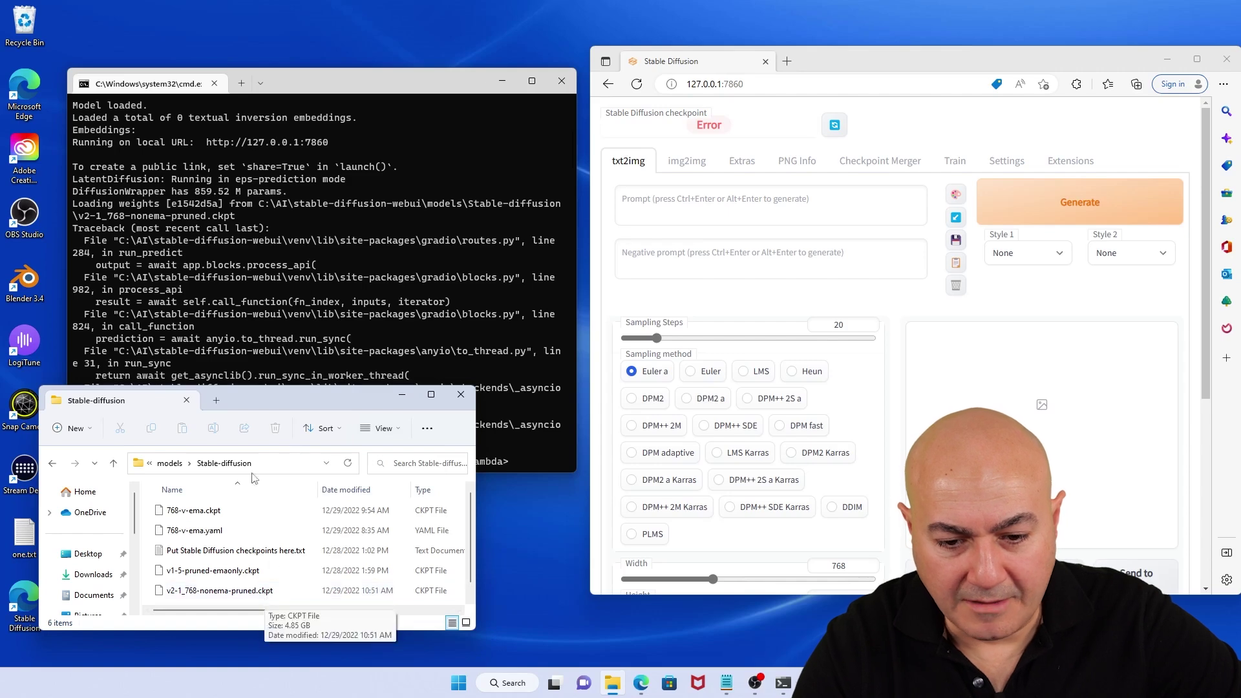
double_click(304, 397)
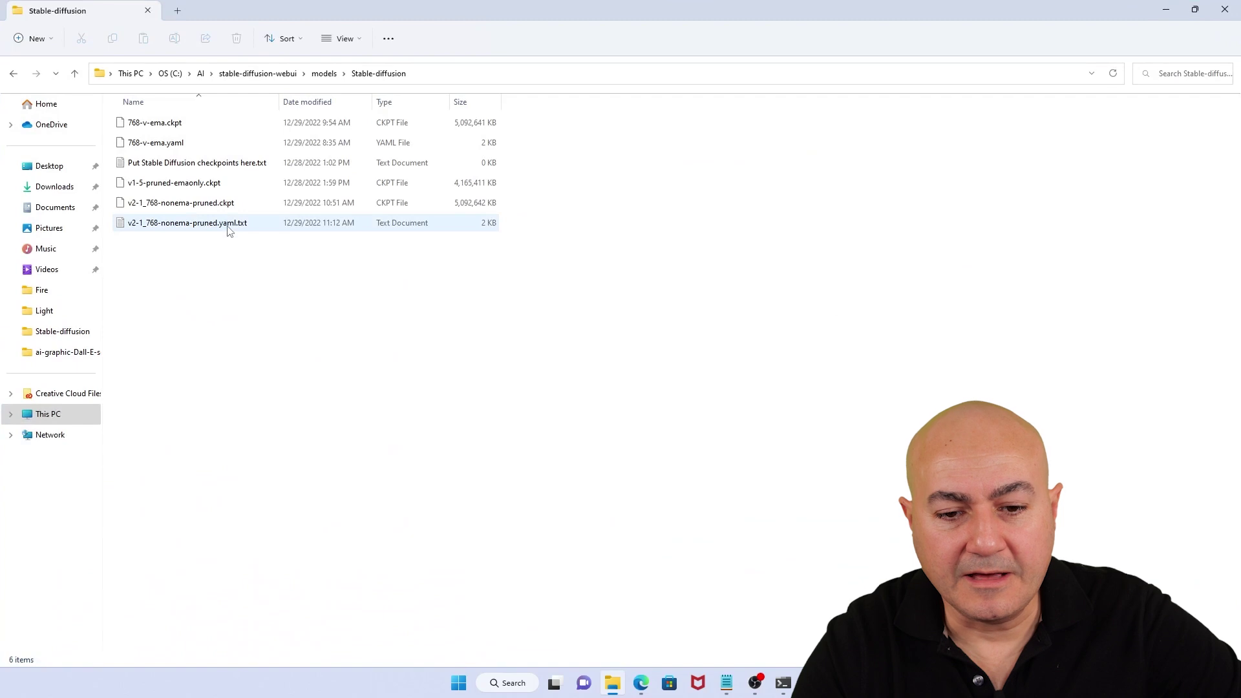
Step: Rename v2-1_768-nonema-pruned.yaml.txt to v2-1_768-nonema-pruned.yaml, accepting the extension change
left_click(246, 224)
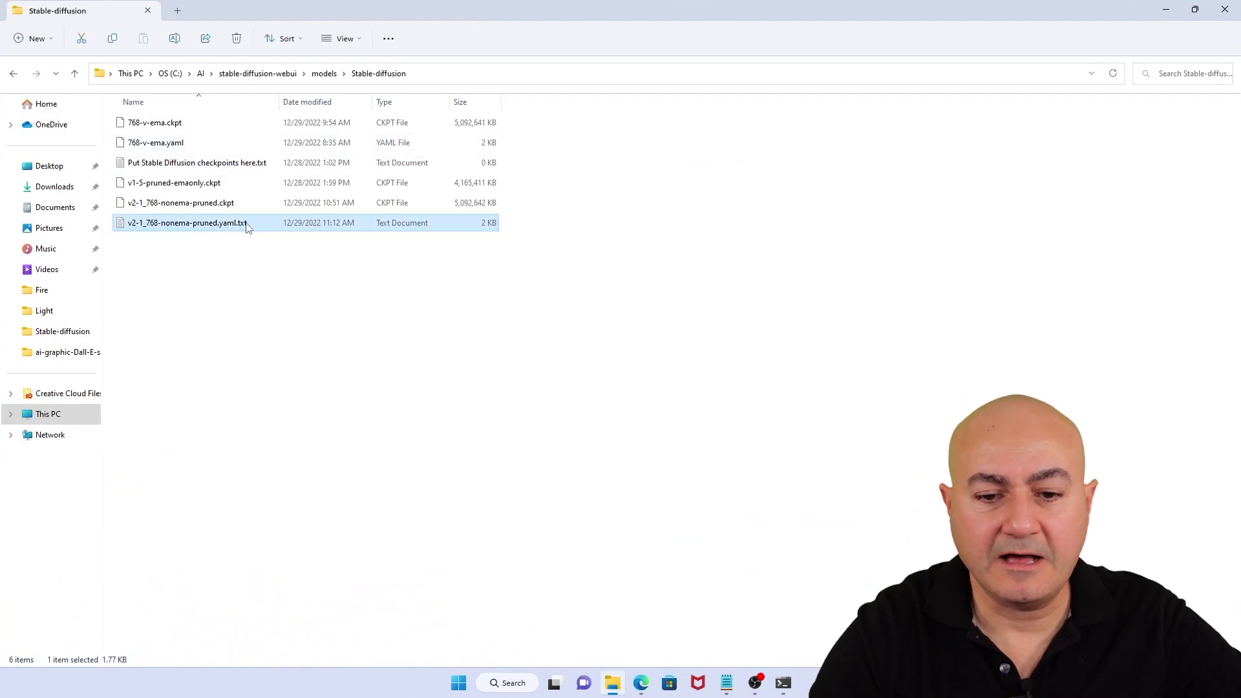
left_click(247, 223)
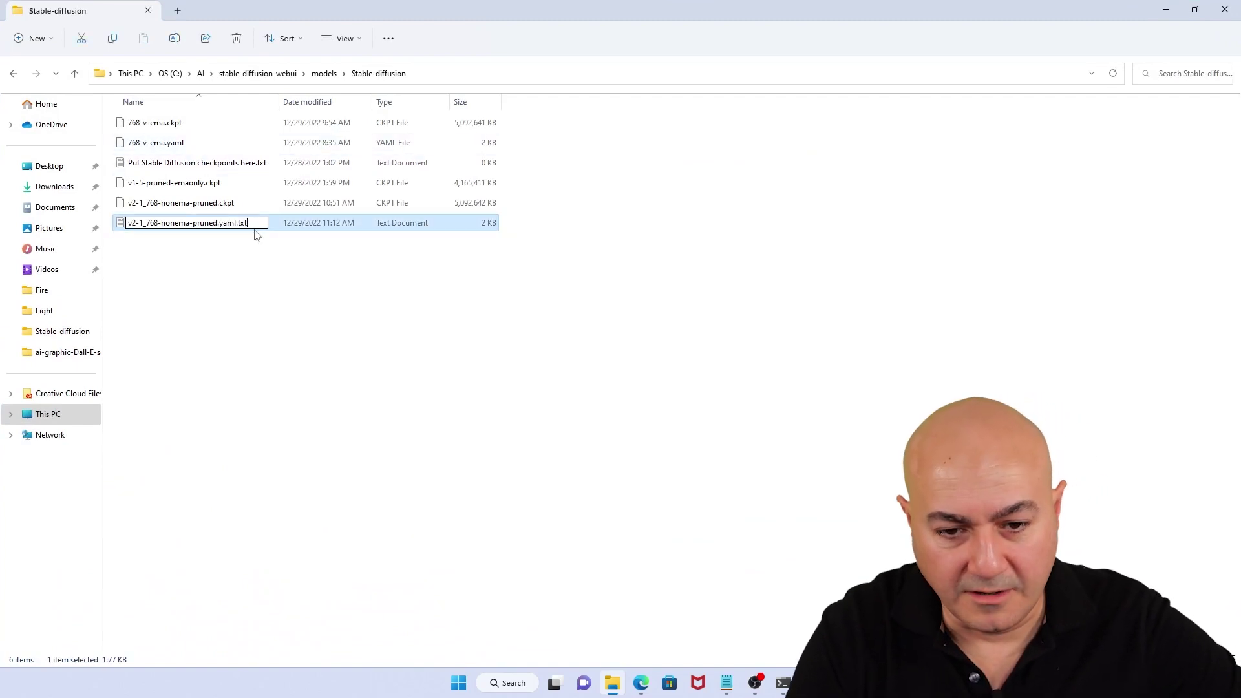
key("Return")
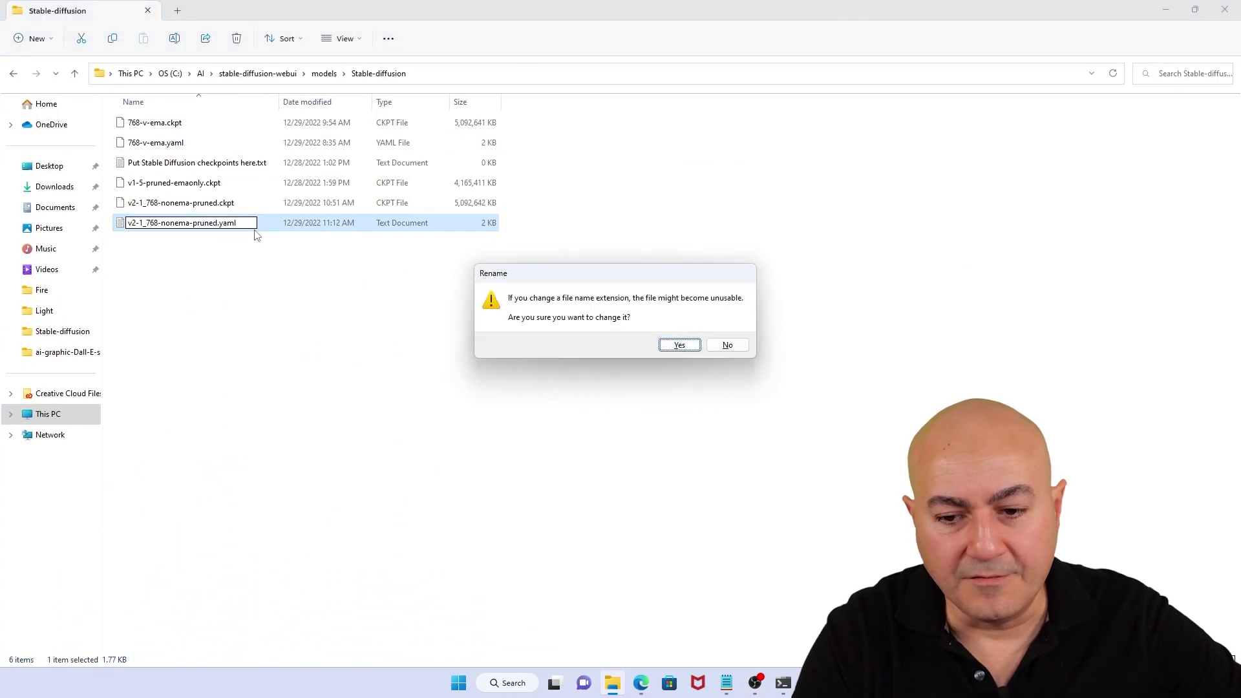
left_click(679, 345)
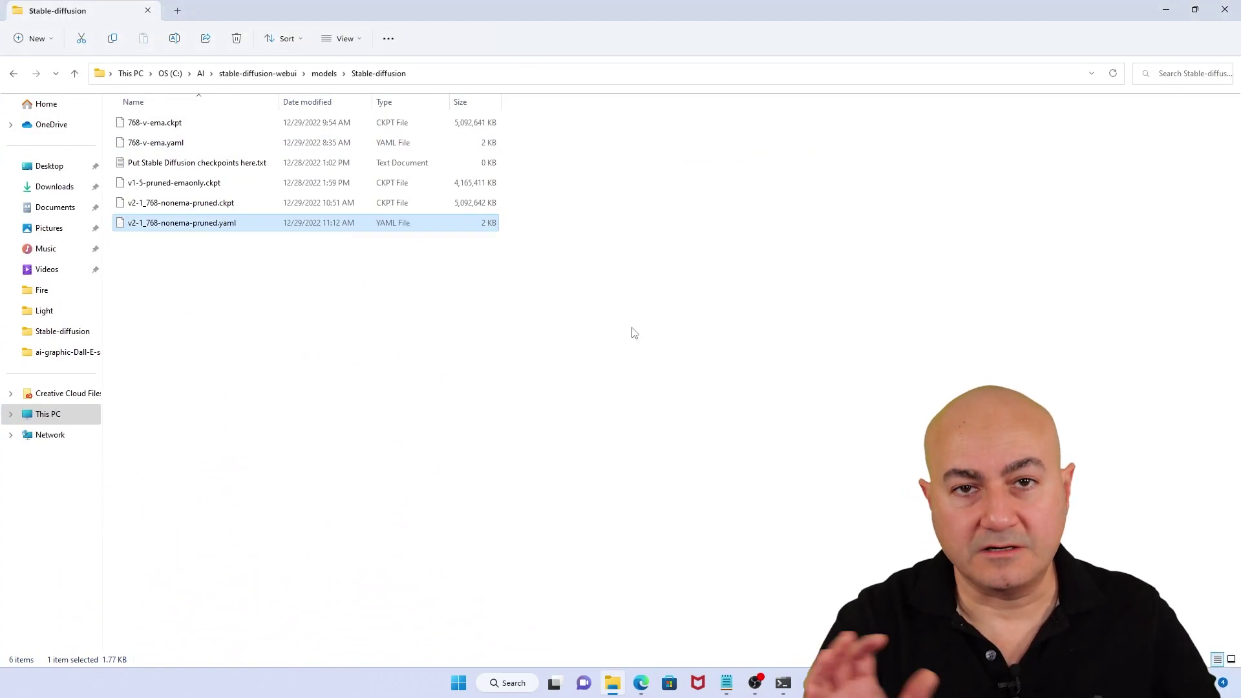
Step: Restart the web UI by running webui-user.bat from the stable-diffusion-webui folder, and refresh its browser page
left_click(281, 74)
scroll(218, 482, "down", 4)
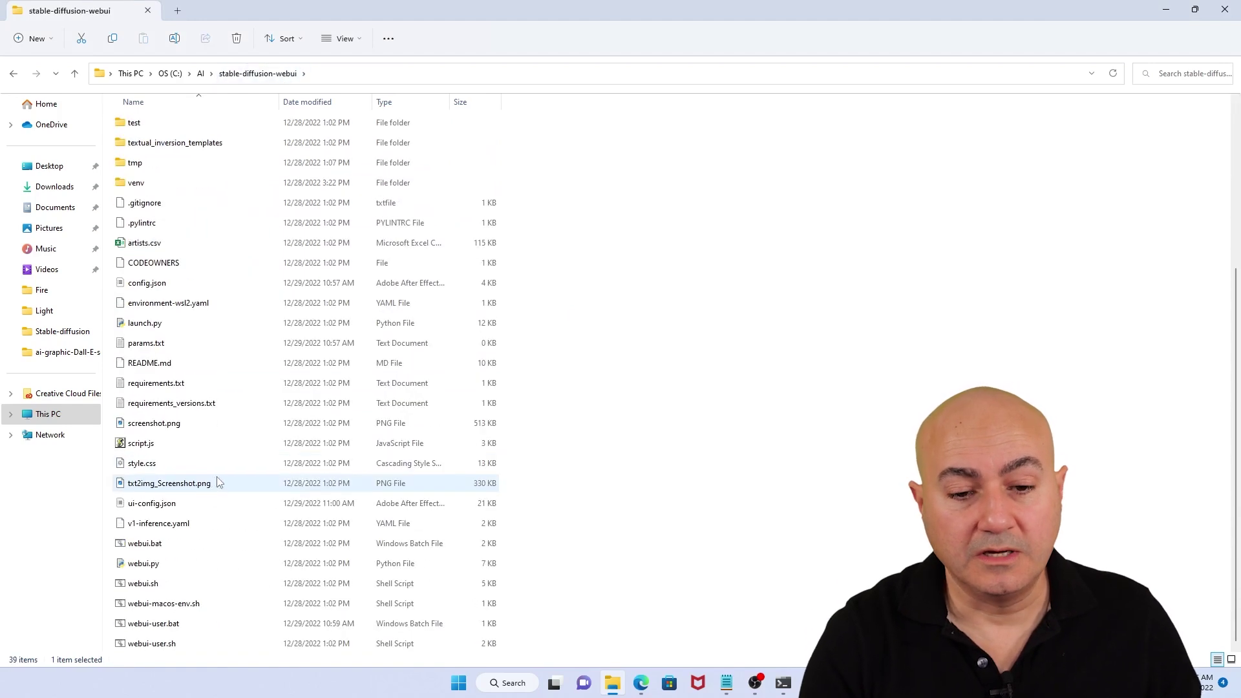
double_click(207, 624)
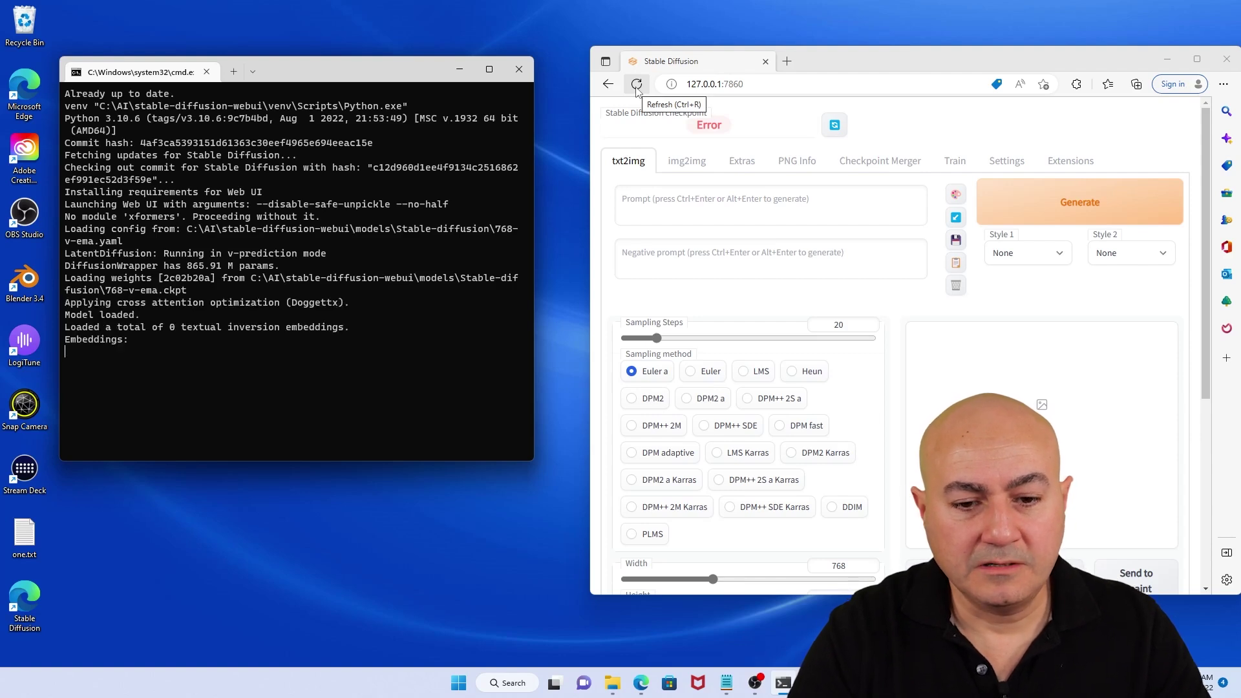
left_click(636, 84)
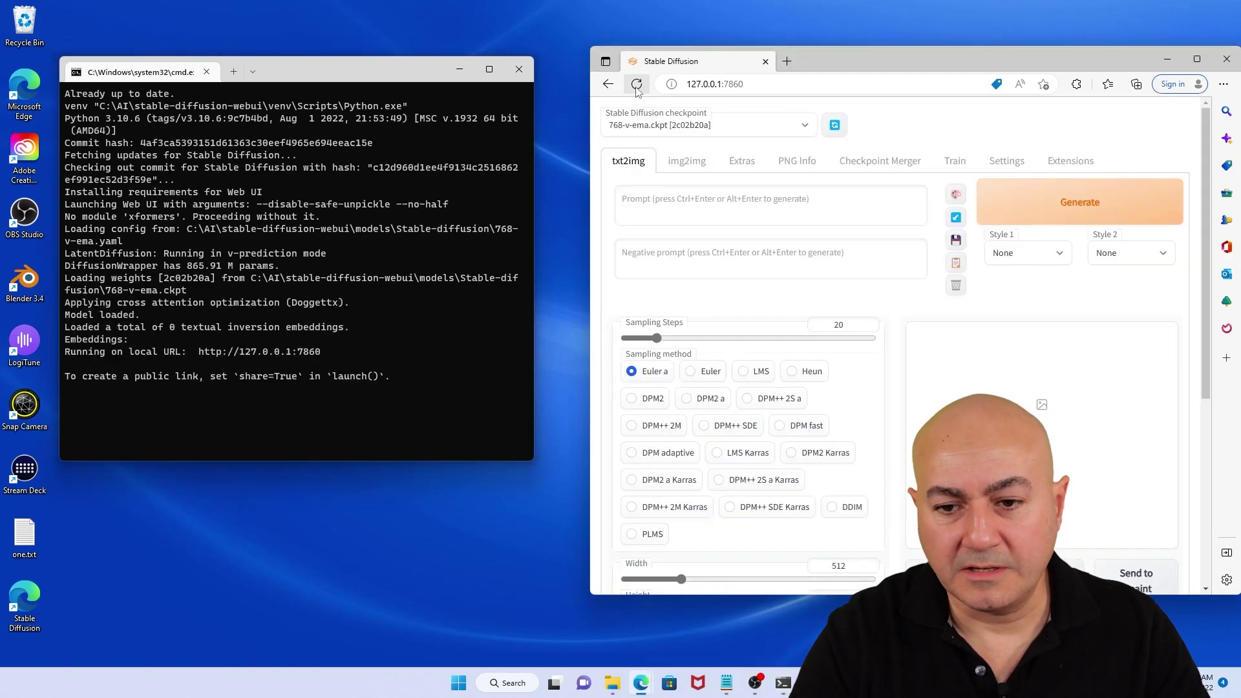
Step: Load the v2-1_768-nonema-pruned.ckpt checkpoint and set the image width and height to 768
left_click(687, 130)
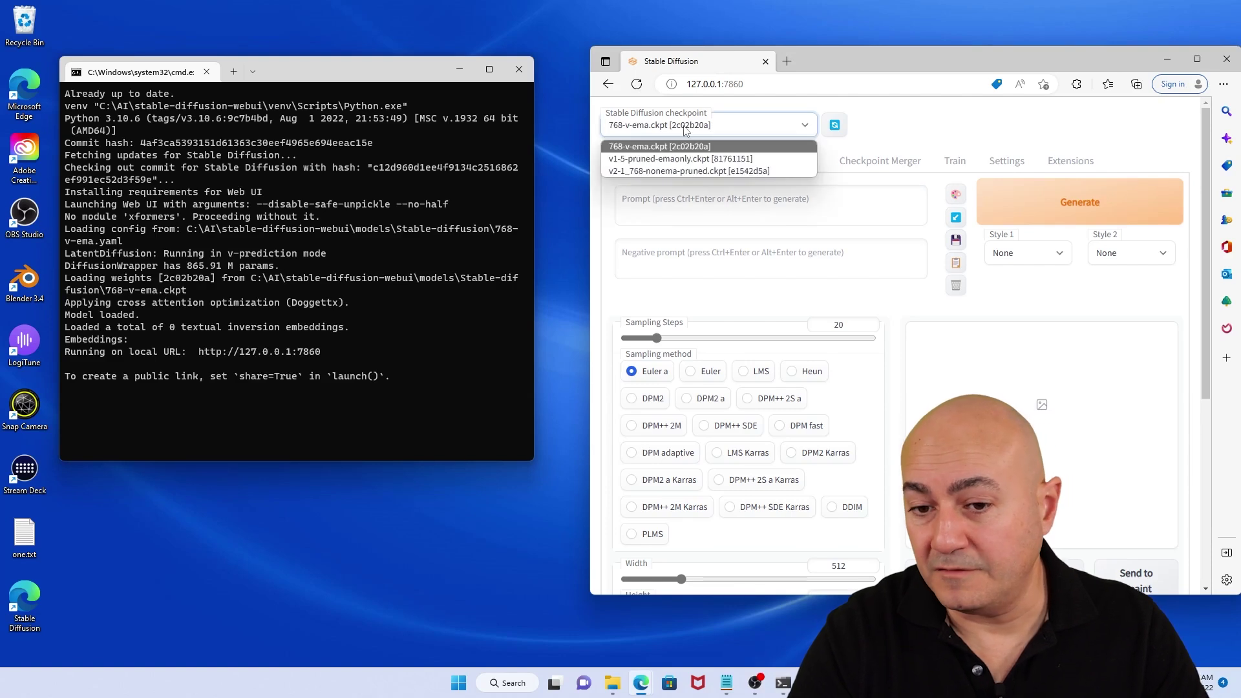
left_click(668, 170)
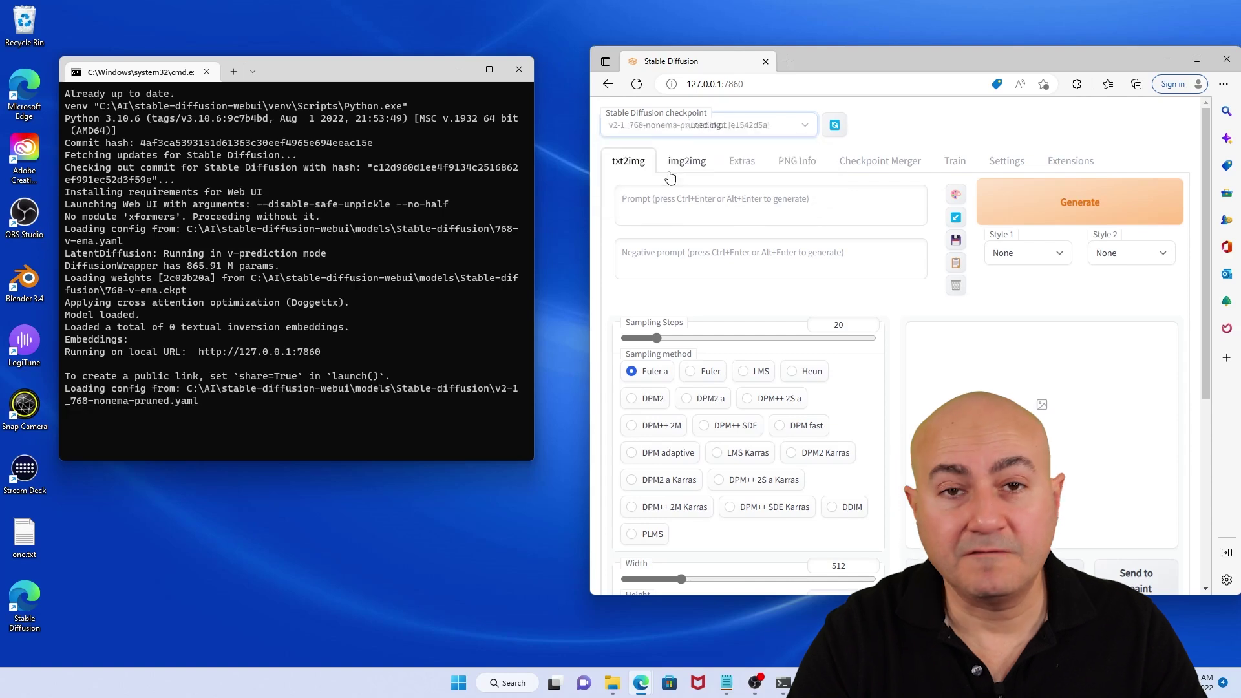
scroll(820, 480, "down", 2)
double_click(820, 416)
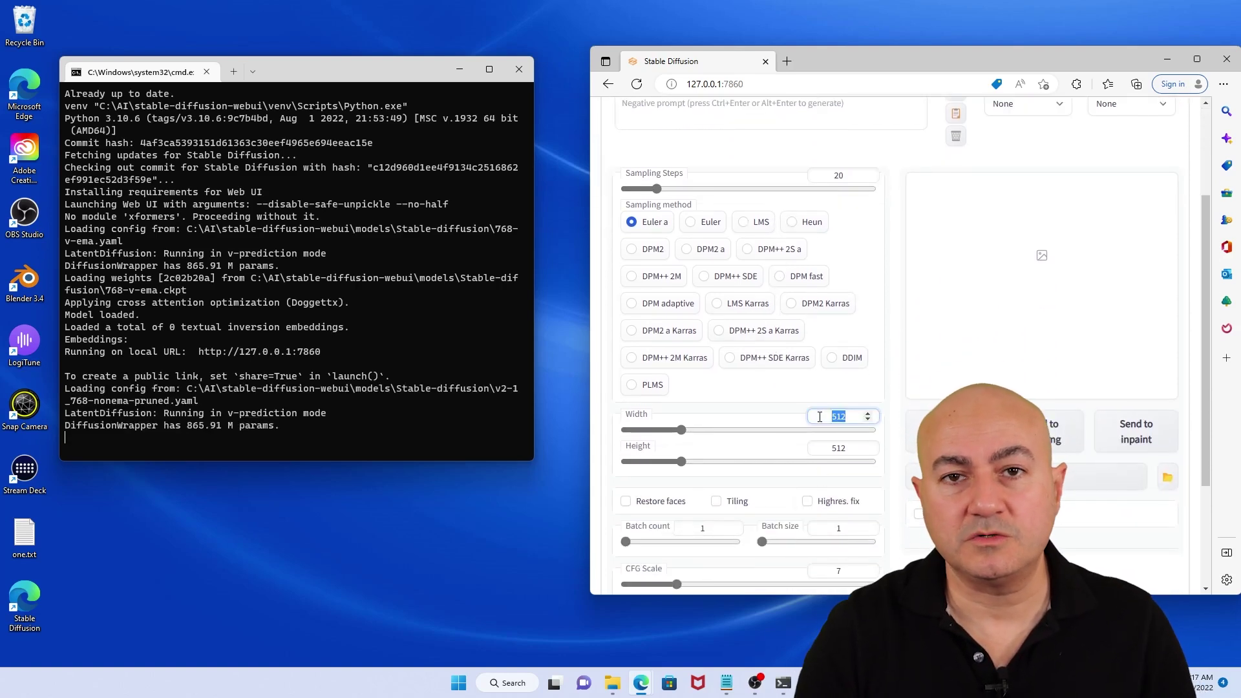
type("768")
double_click(857, 451)
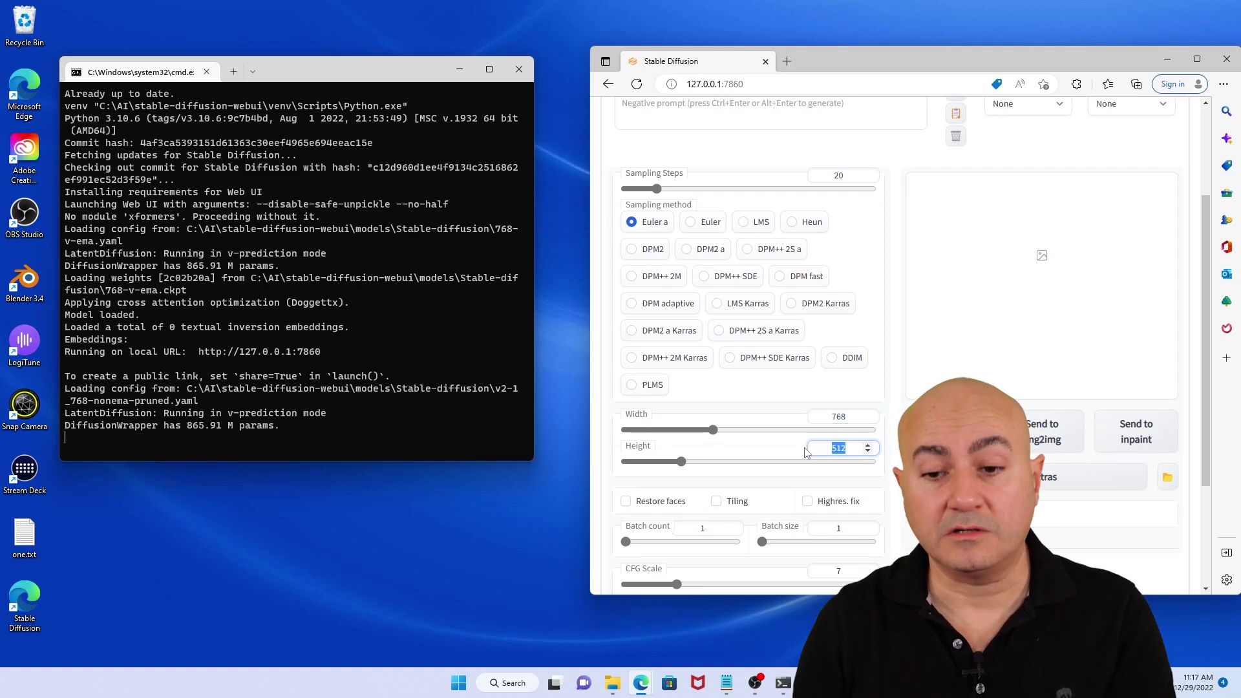
type("768")
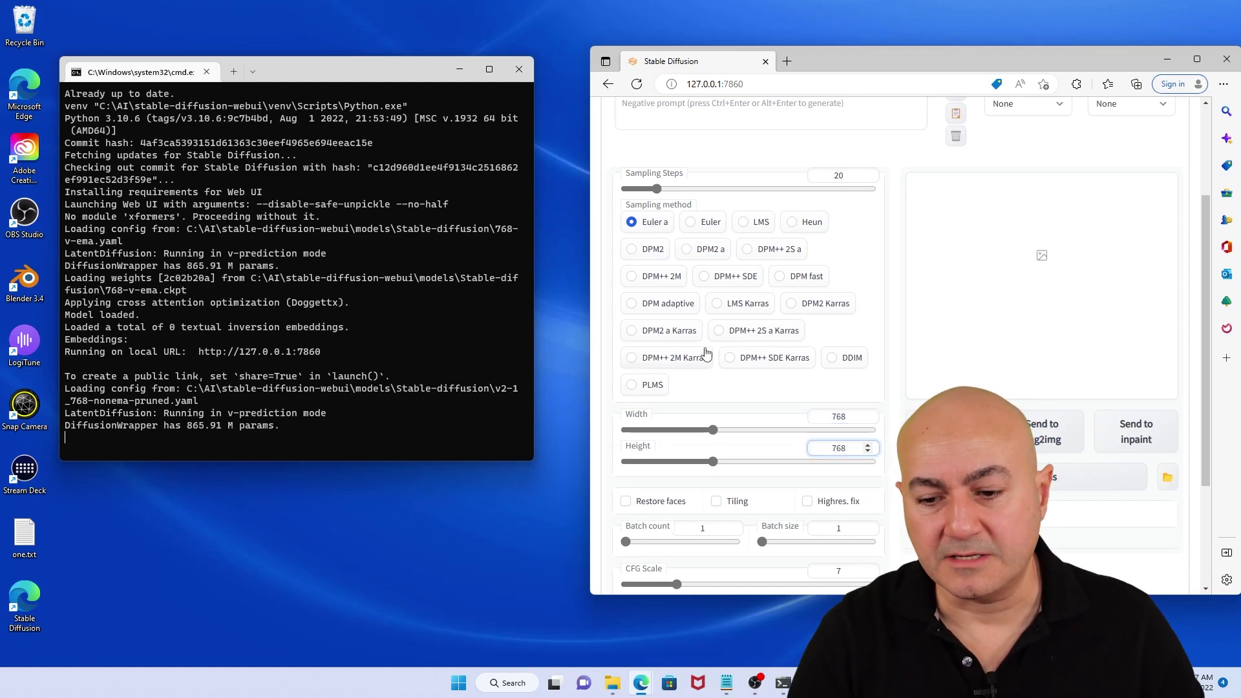
Step: Generate an image from the prompt "cyber monkey" and open the resulting thumbnail in the output gallery
scroll(707, 353, "up", 2)
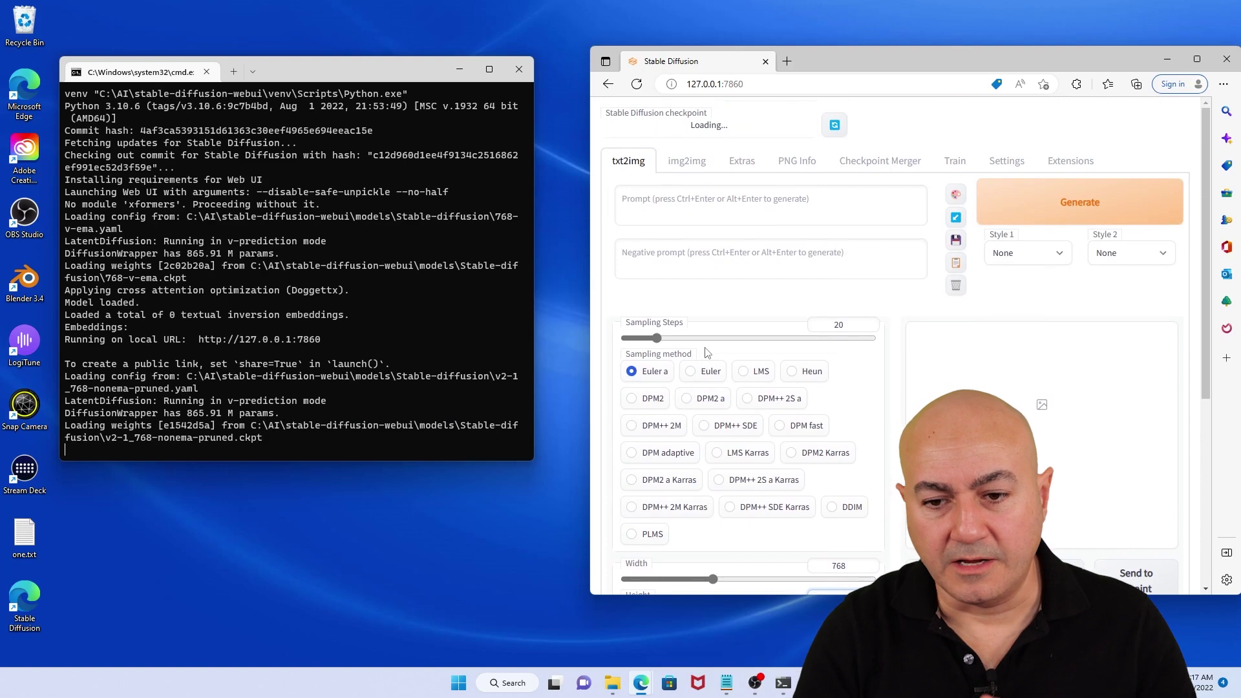
left_click(670, 197)
type("cyber monkey")
left_click(1025, 203)
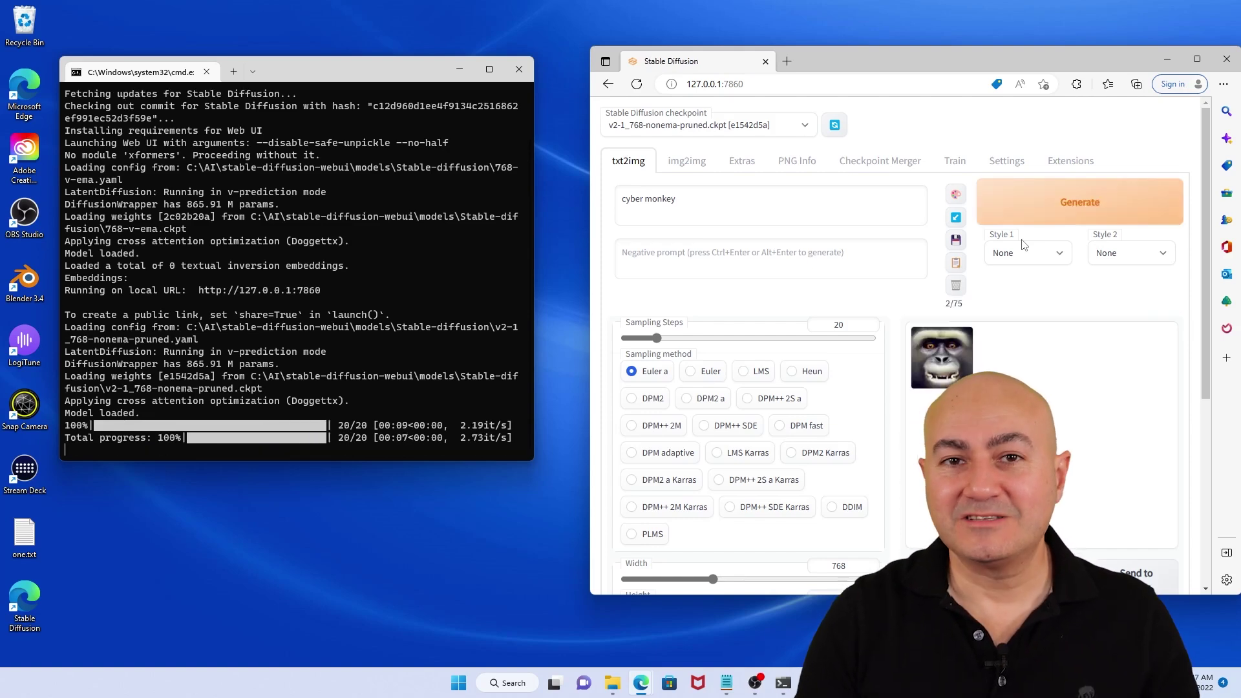
left_click(935, 373)
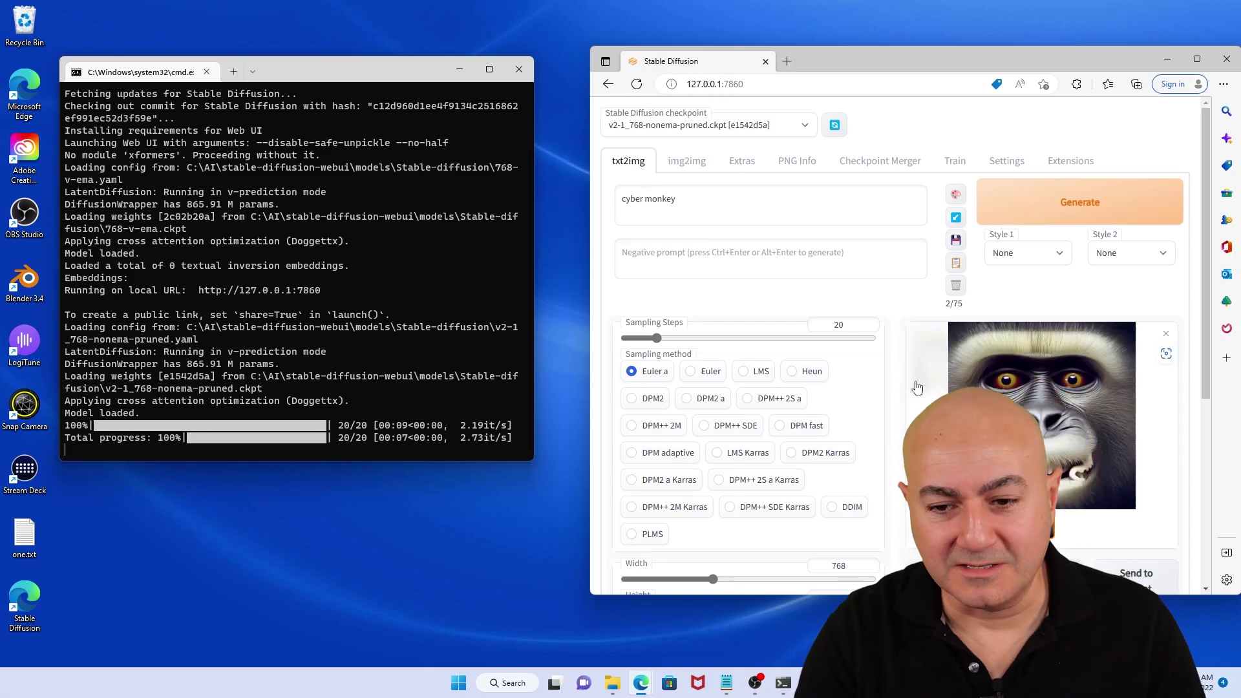
Step: Generate an image from the extended prompt "cyber monkey wide angle shot" and view the result enlarged
left_click(697, 198)
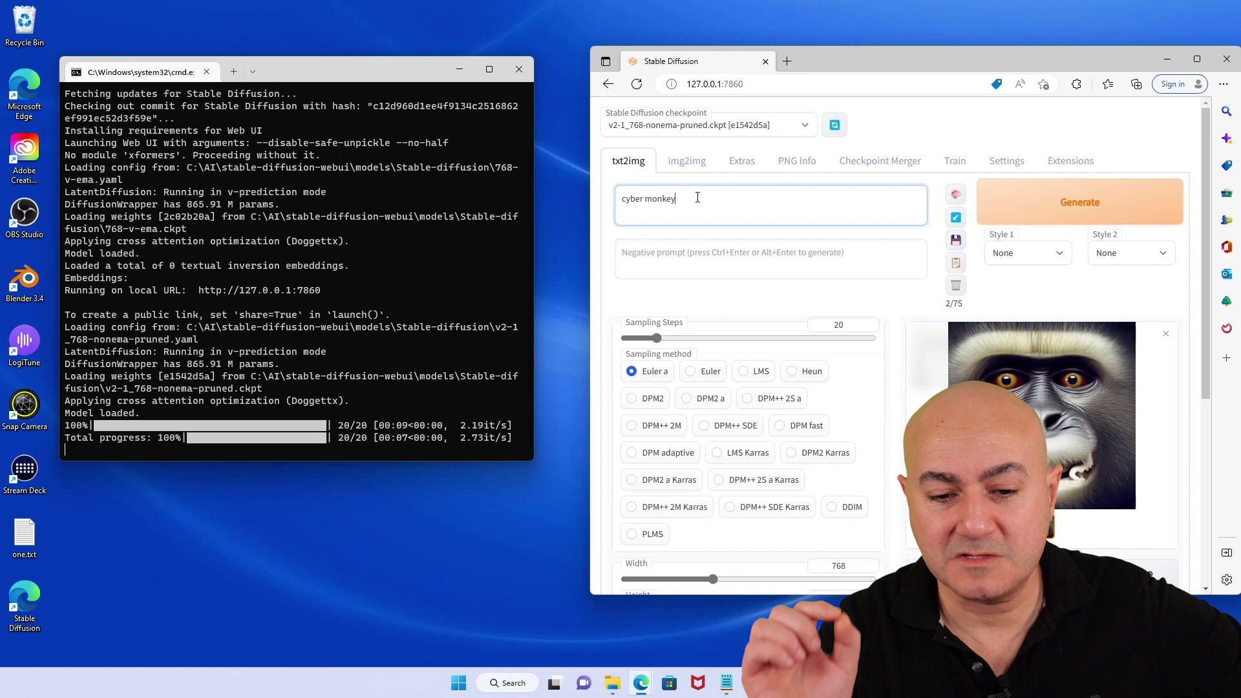
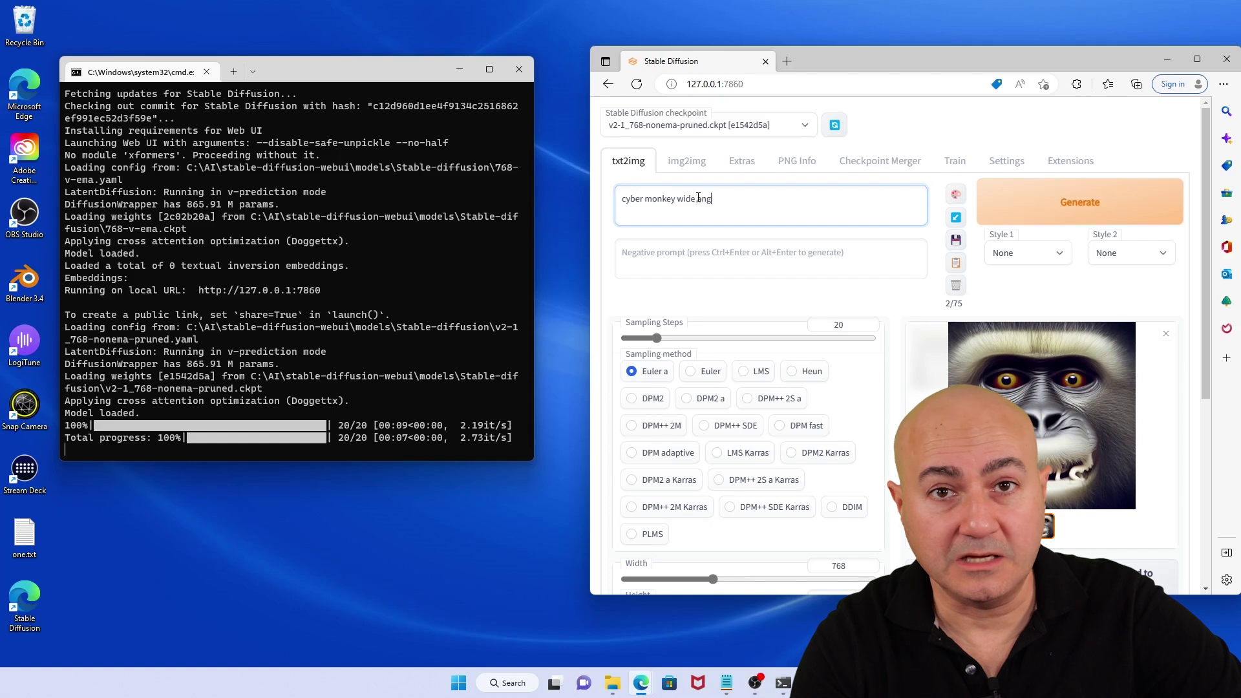
type("l")
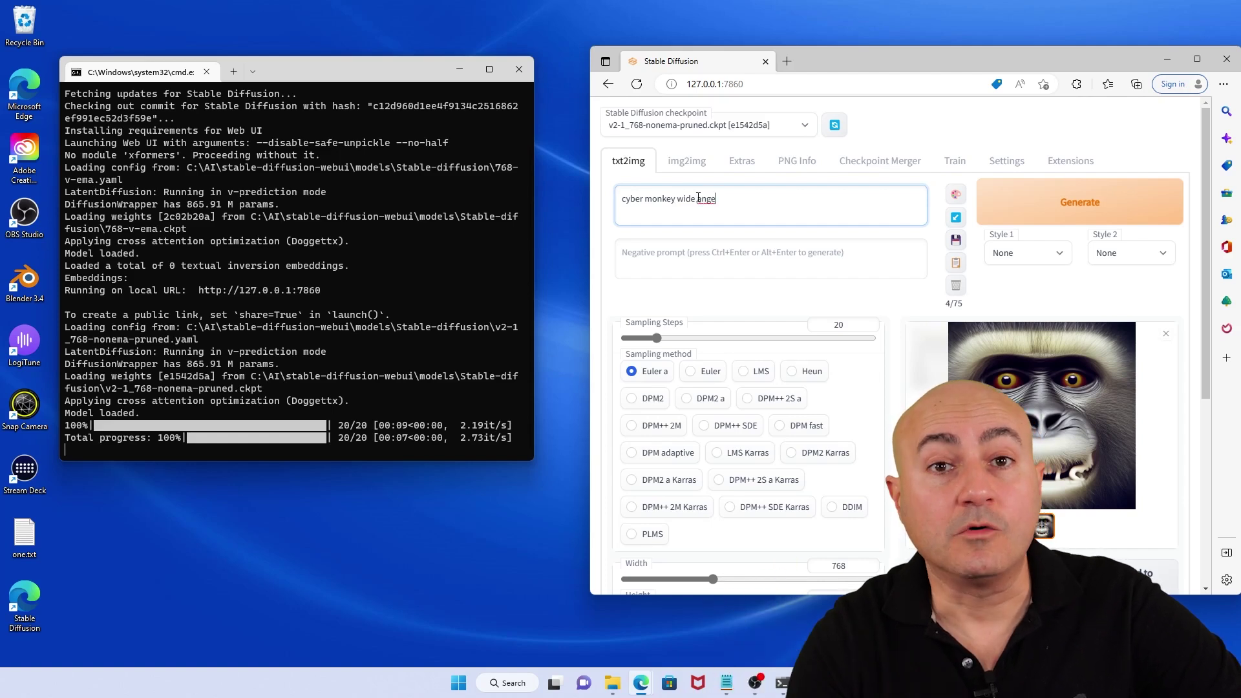
key("BackSpace")
key("BackSpace")
type("le shot")
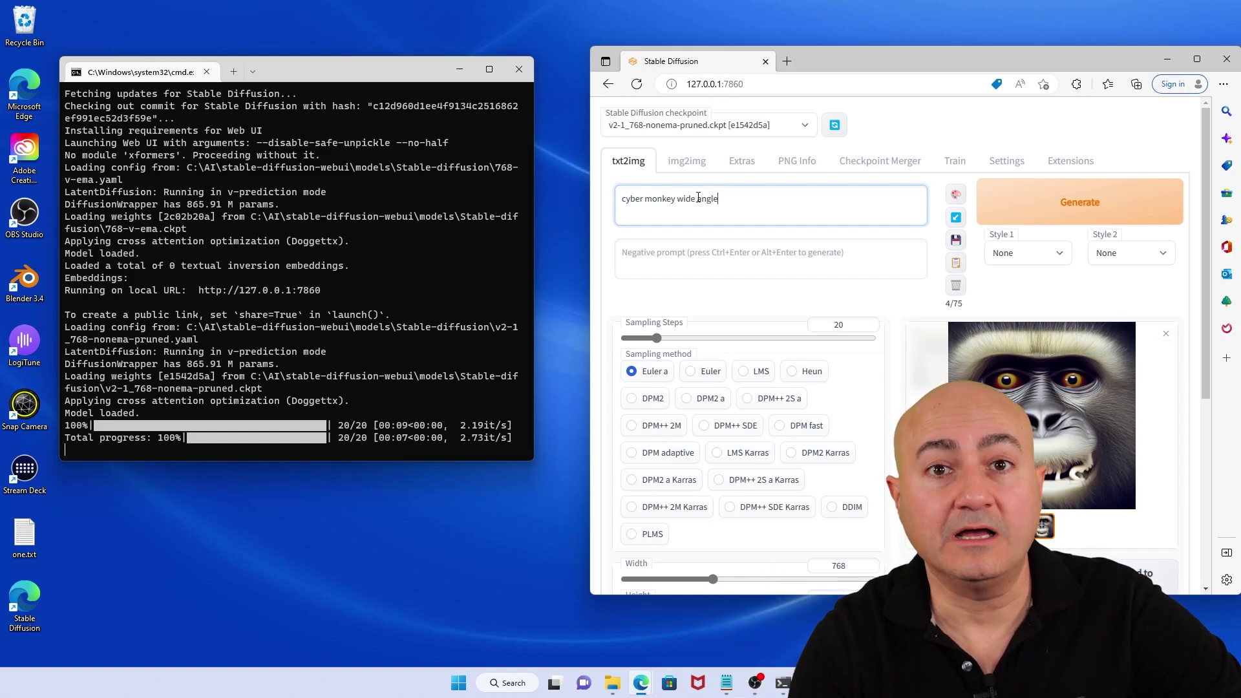
left_click(1008, 208)
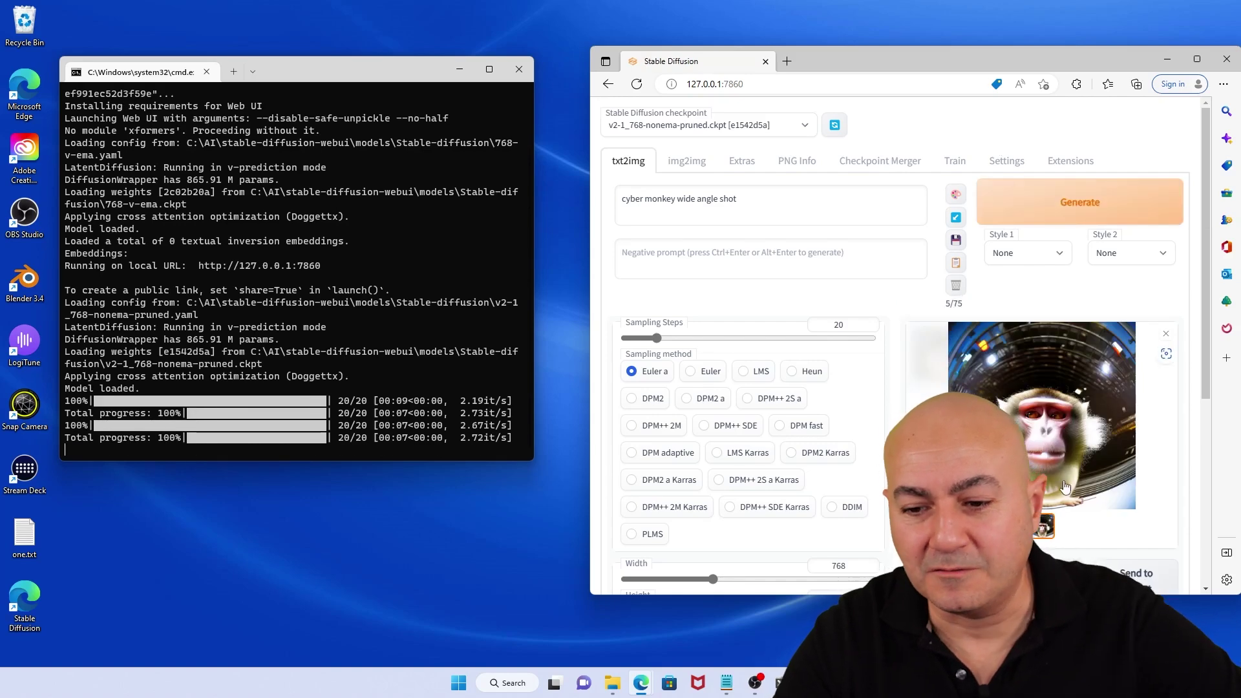
left_click(1057, 478)
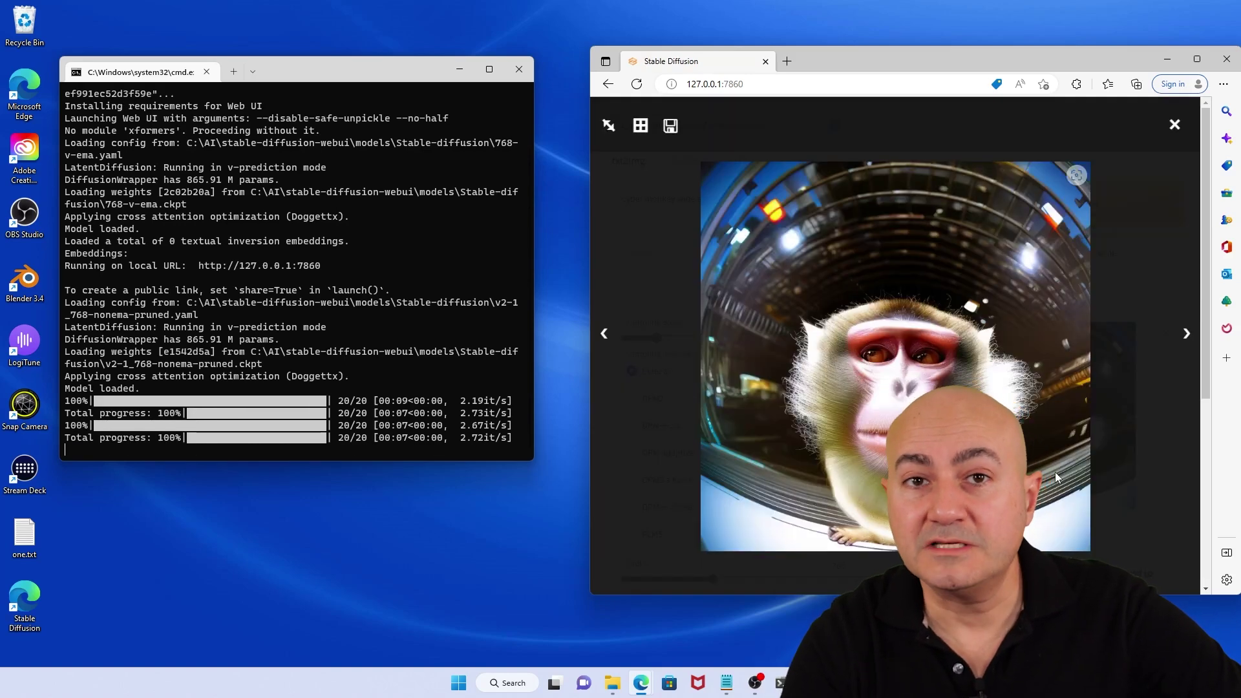
left_click(1174, 126)
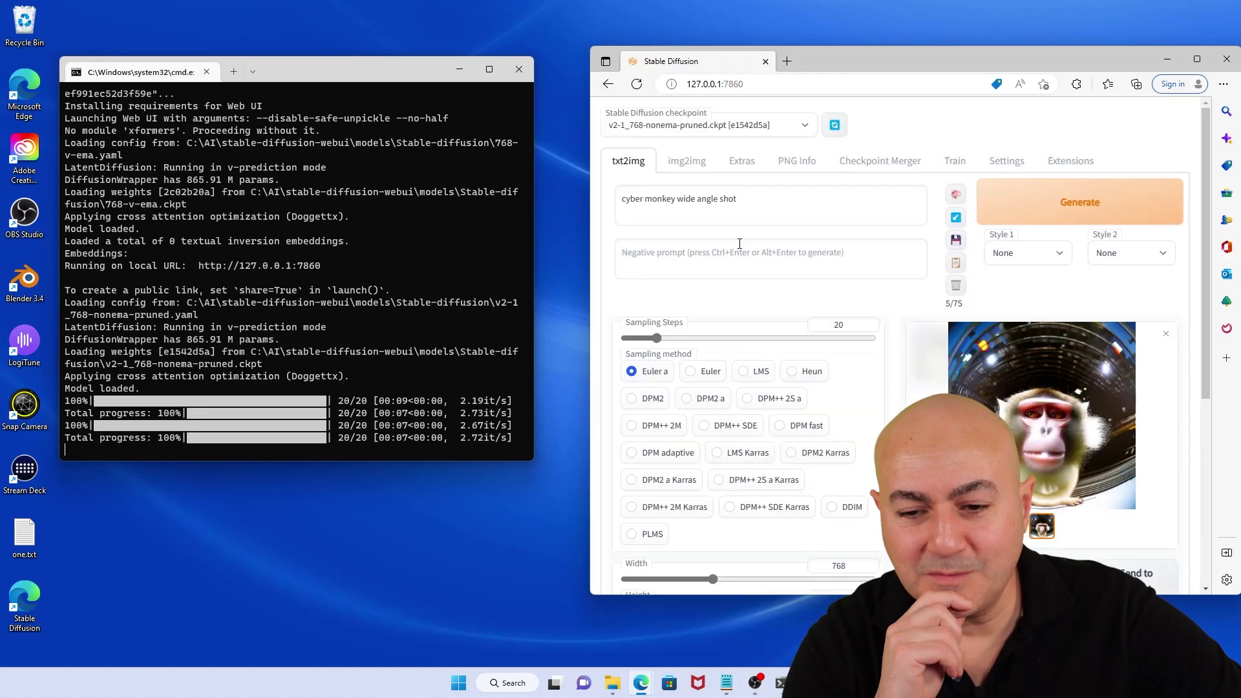
Step: Generate an image from the new prompt "sales person at shopping mall" and inspect the enlarged result
left_click_drag(752, 204, 611, 205)
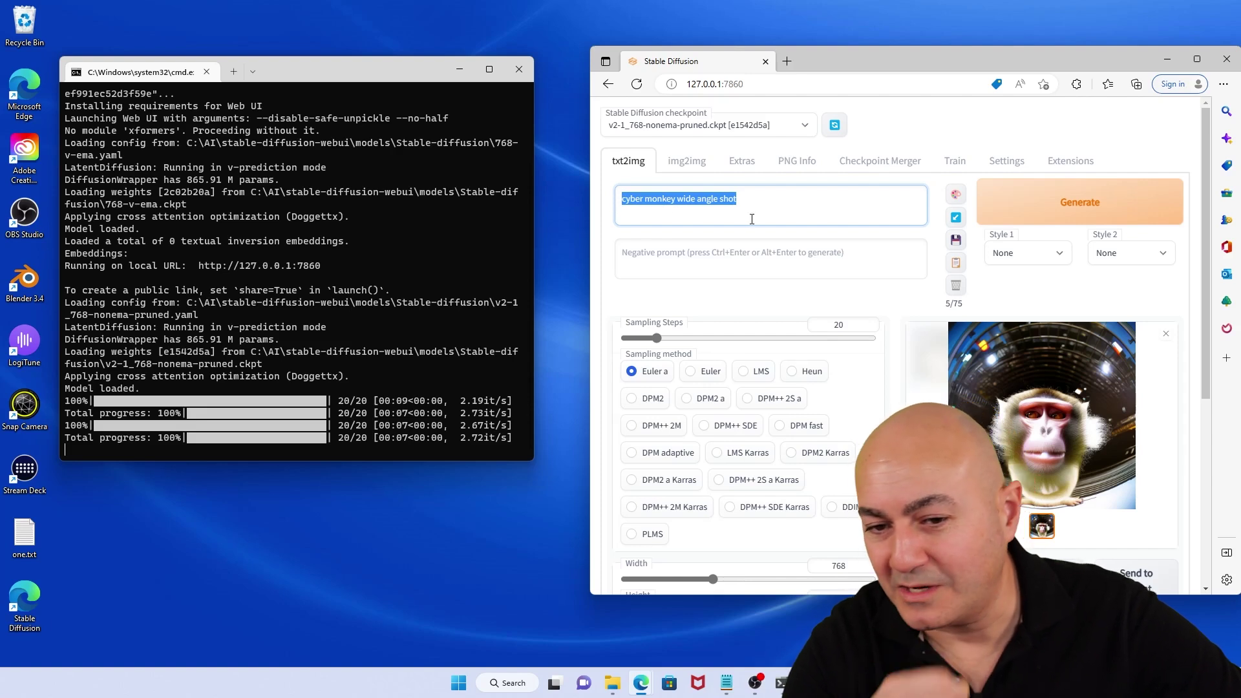
type("sales person ")
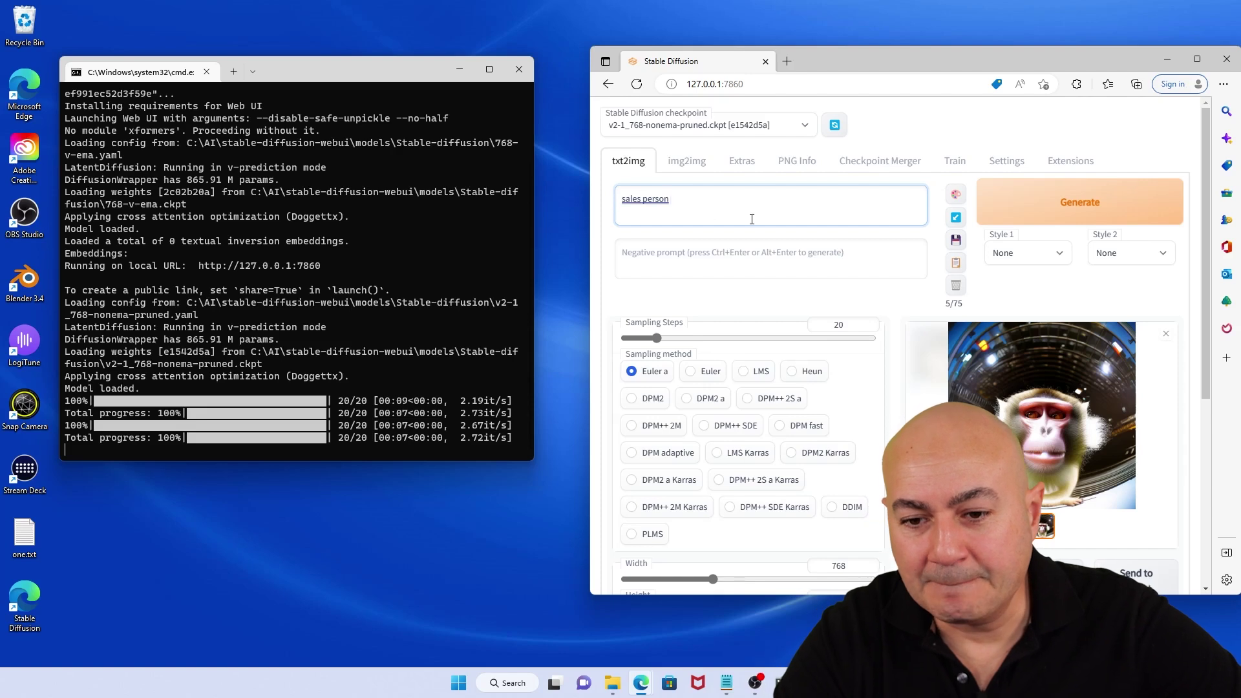
type("at shopping")
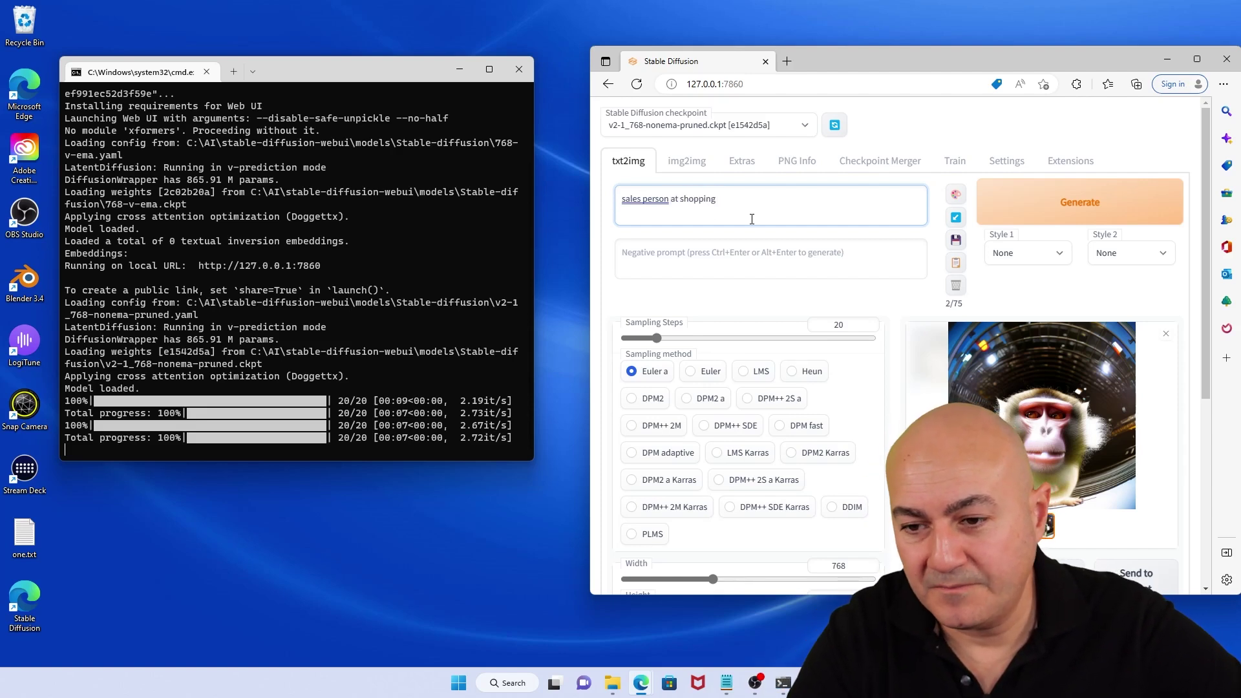
type(" mall")
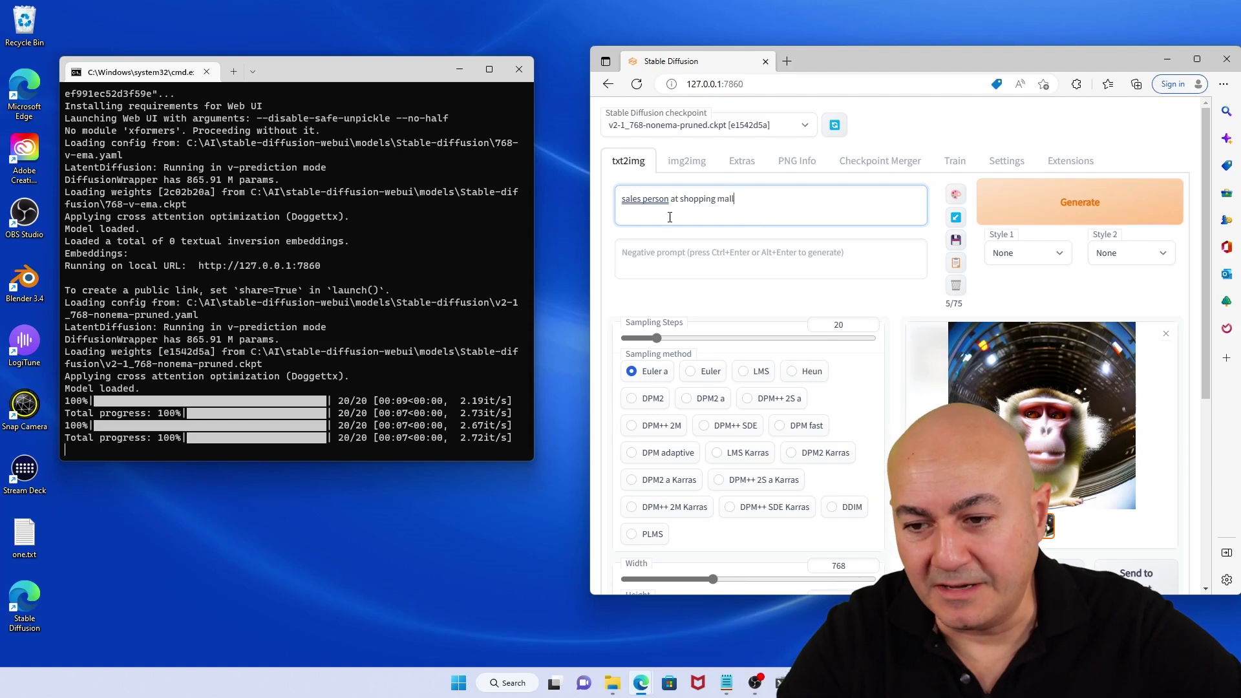
left_click(1065, 212)
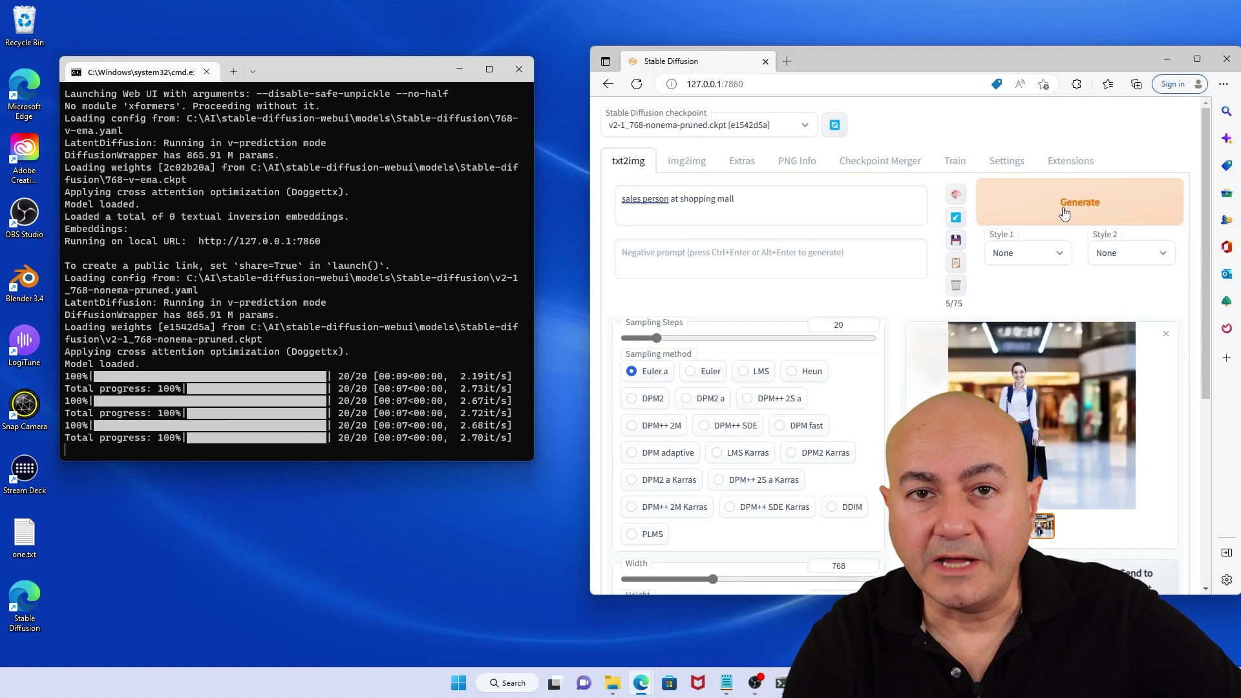
left_click(1054, 426)
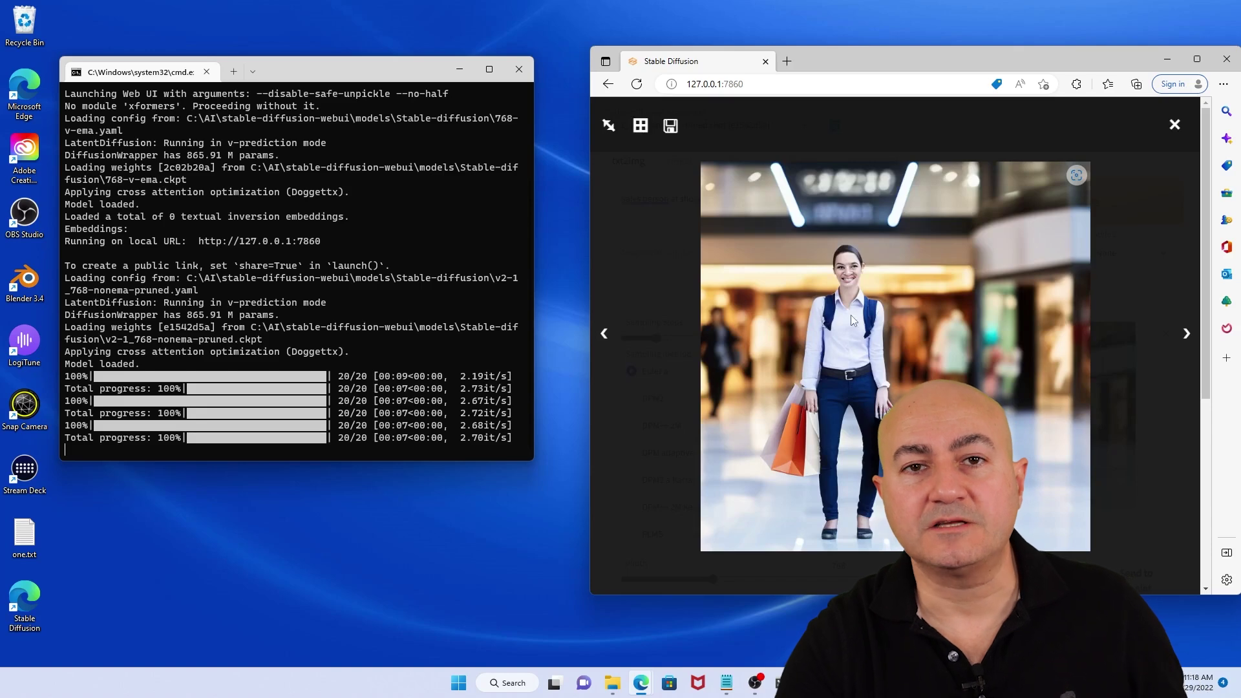
left_click(848, 281)
left_click(1043, 404)
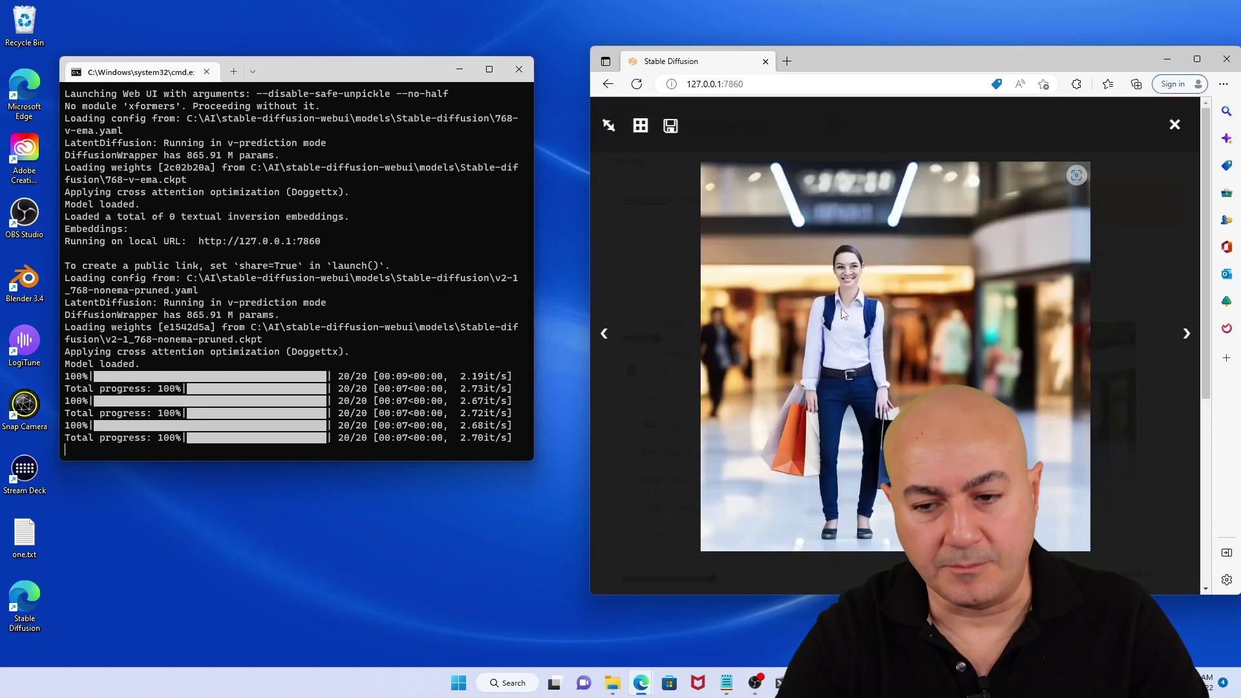
left_click(1176, 127)
Step: Generate the shopping mall image again with Restore faces enabled, and widen the browser window toward the console
scroll(786, 414, "down", 3)
scroll(786, 413, "down", 3)
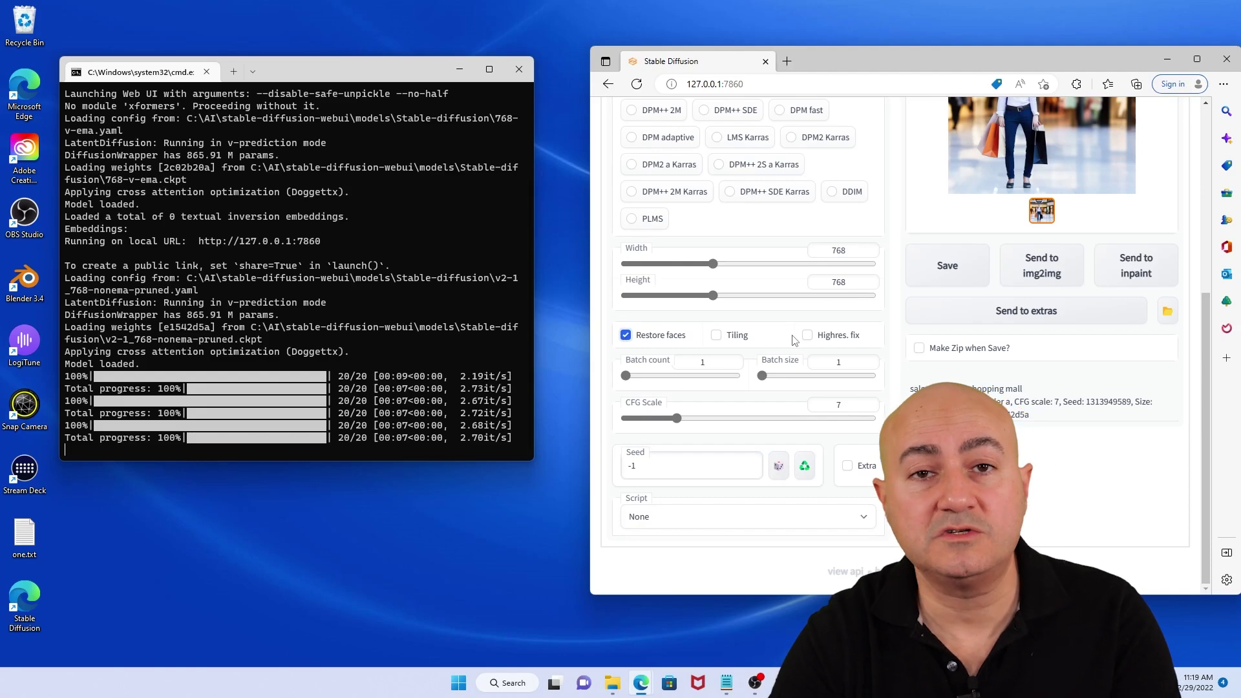
scroll(794, 340, "up", 1)
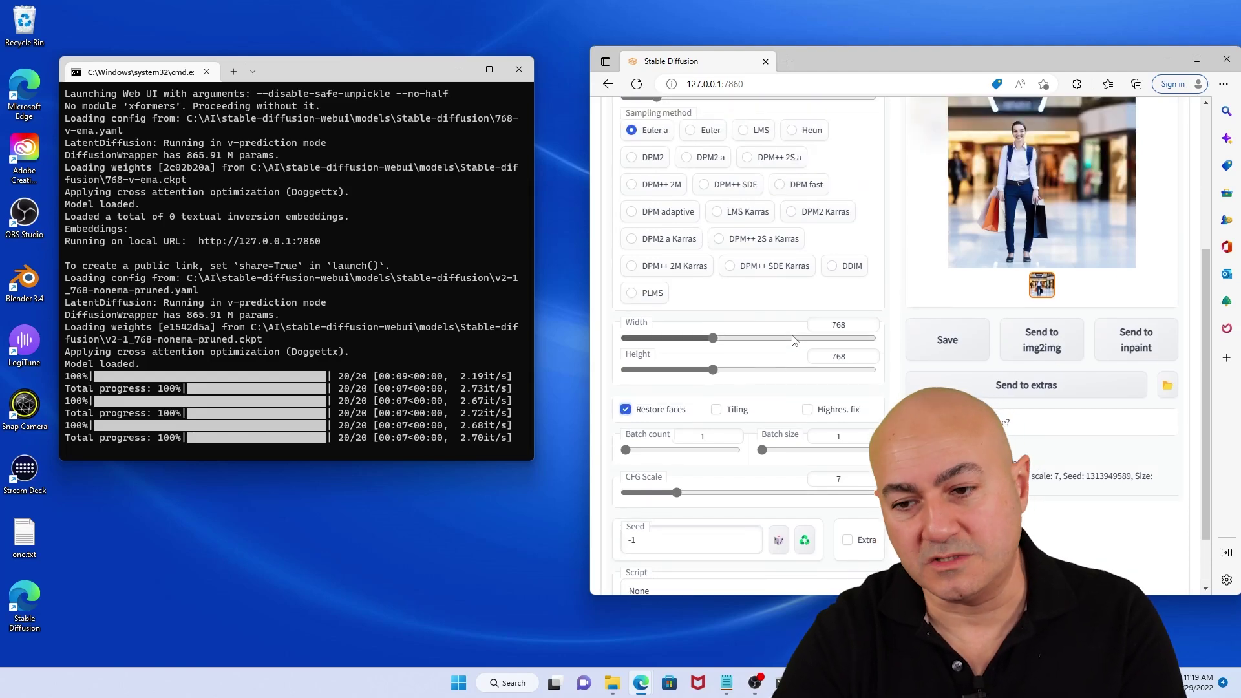
scroll(794, 340, "up", 2)
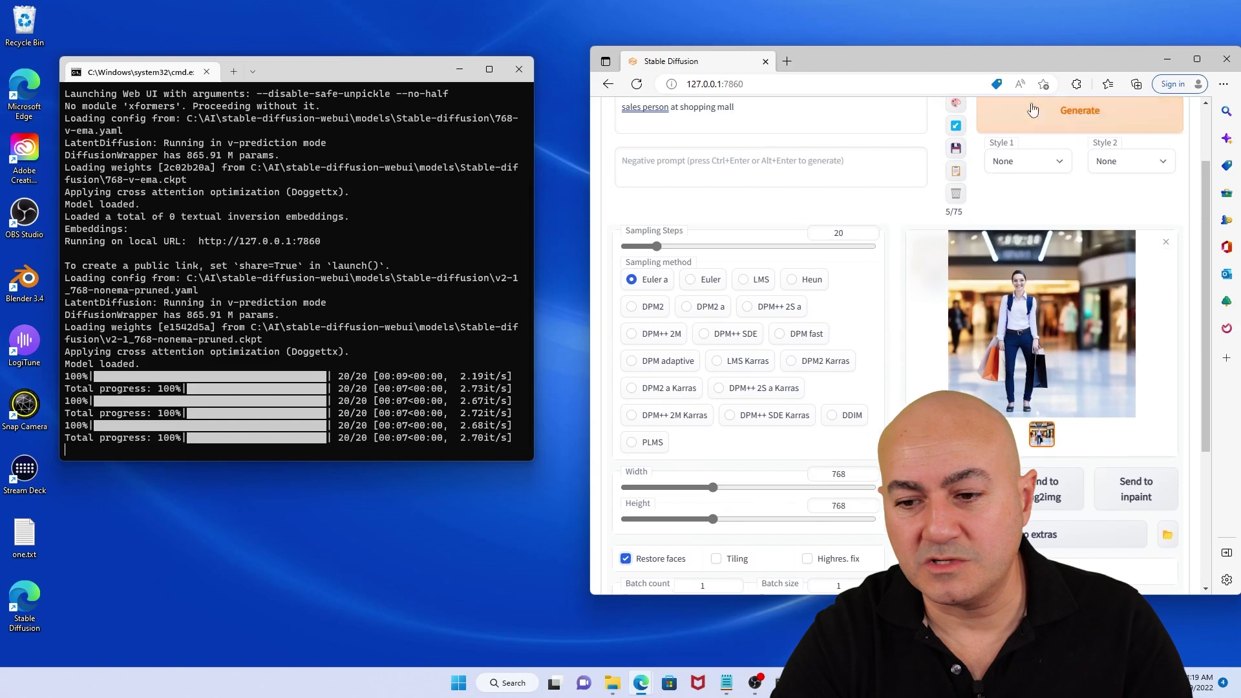
left_click(1045, 122)
left_click_drag(590, 297, 535, 300)
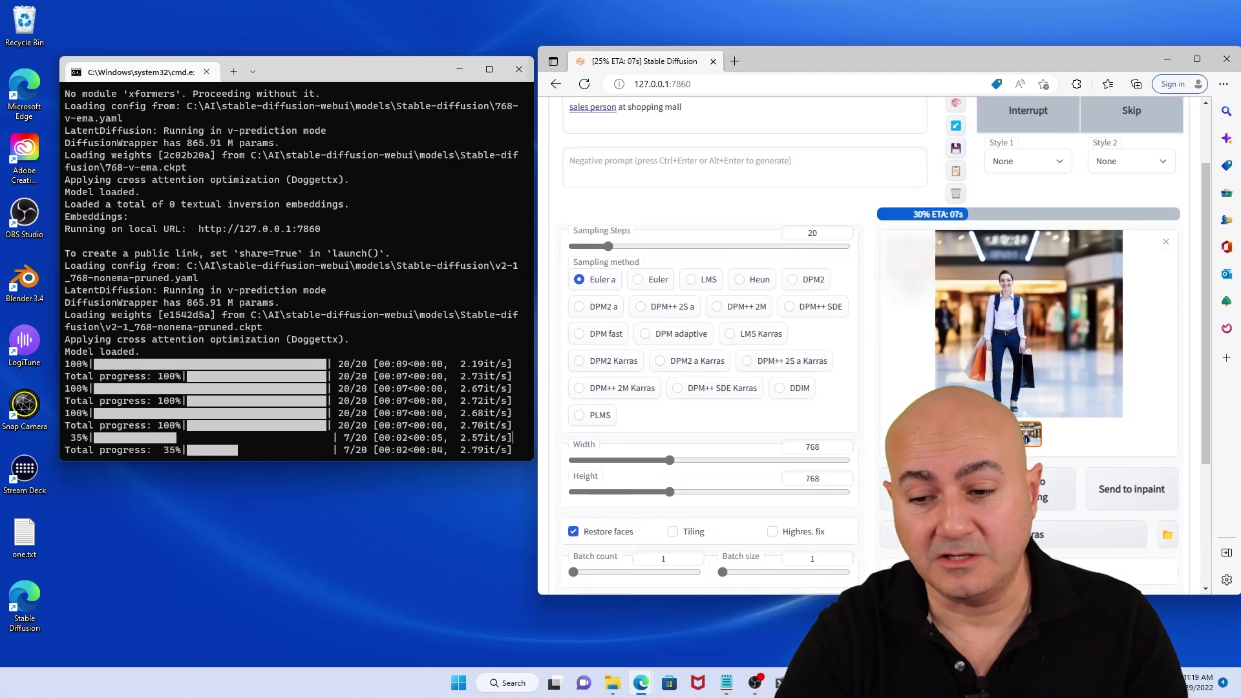